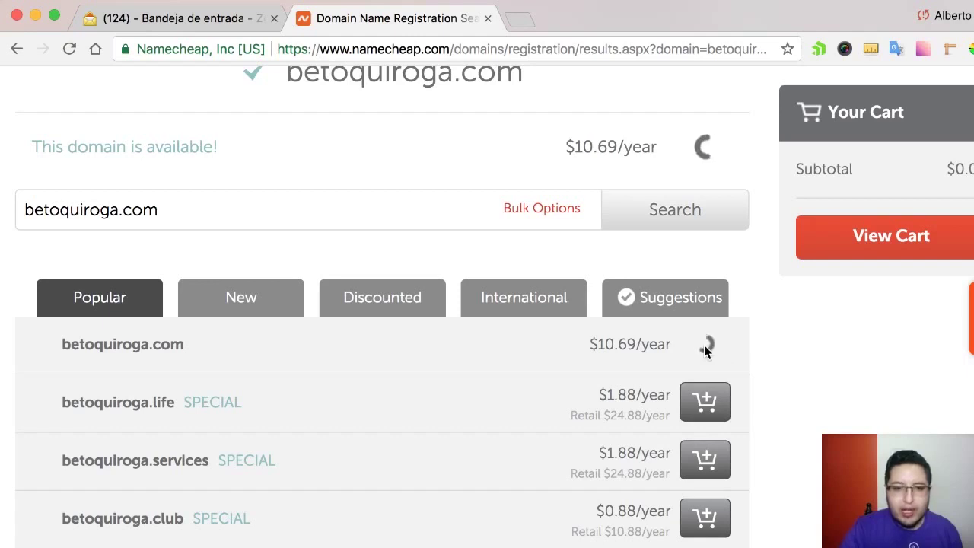
- Compare the suggested extensions: betoquiroga.tech at $0.88 and betoquiroga.today at $1.88
{"action": "scroll", "coordinate": [410, 341], "scroll_direction": "down", "scroll_amount": 5}
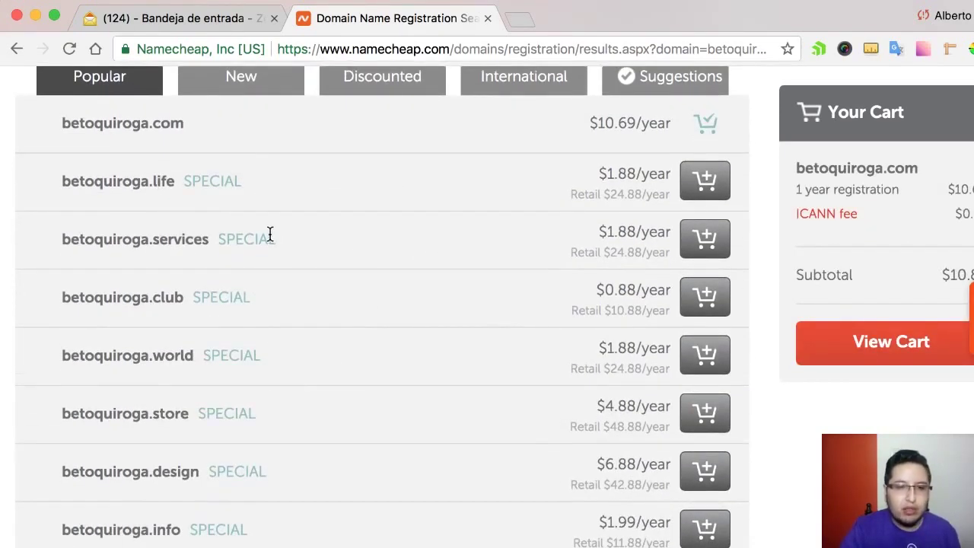
{"action": "scroll", "coordinate": [262, 235], "scroll_direction": "down", "scroll_amount": 8}
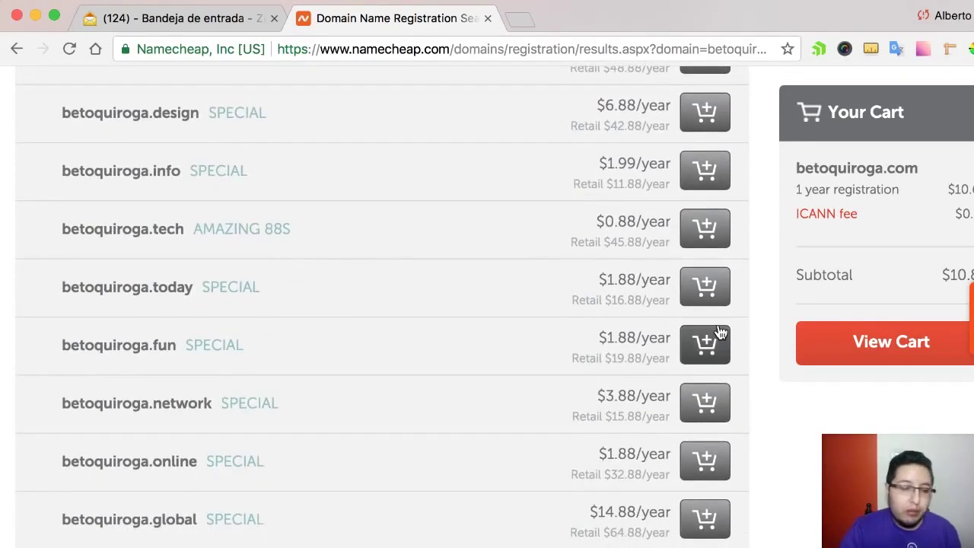
{"action": "left_click_drag", "start_coordinate": [637, 216], "coordinate": [601, 219]}
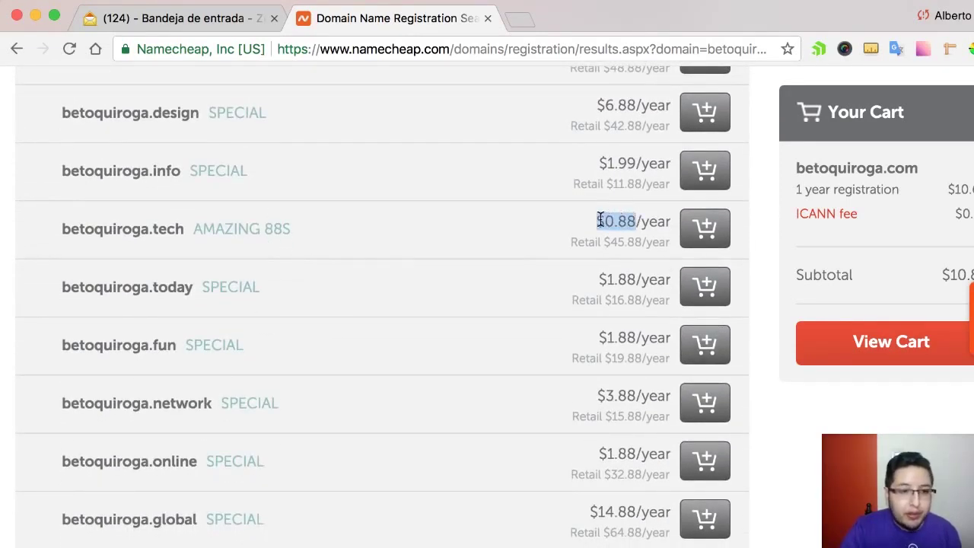
{"action": "left_click_drag", "start_coordinate": [636, 279], "coordinate": [569, 286]}
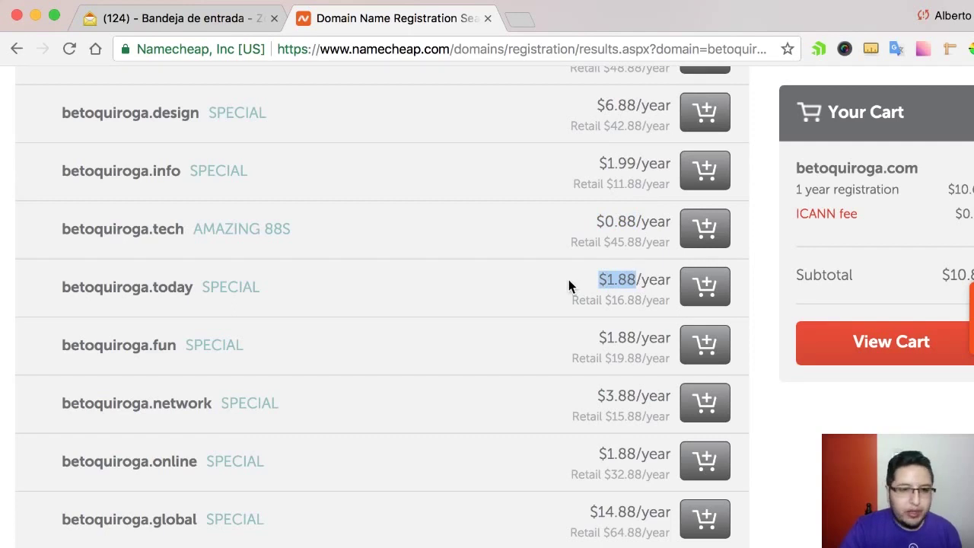
- Go to the shopping cart holding betoquiroga.com
{"action": "scroll", "coordinate": [569, 280], "scroll_direction": "up", "scroll_amount": 5}
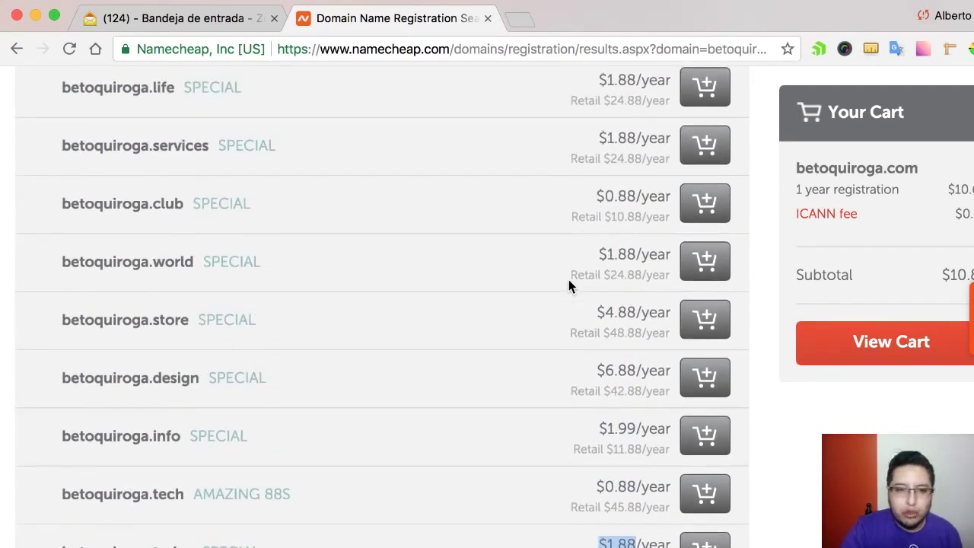
{"action": "scroll", "coordinate": [570, 285], "scroll_direction": "down", "scroll_amount": 5}
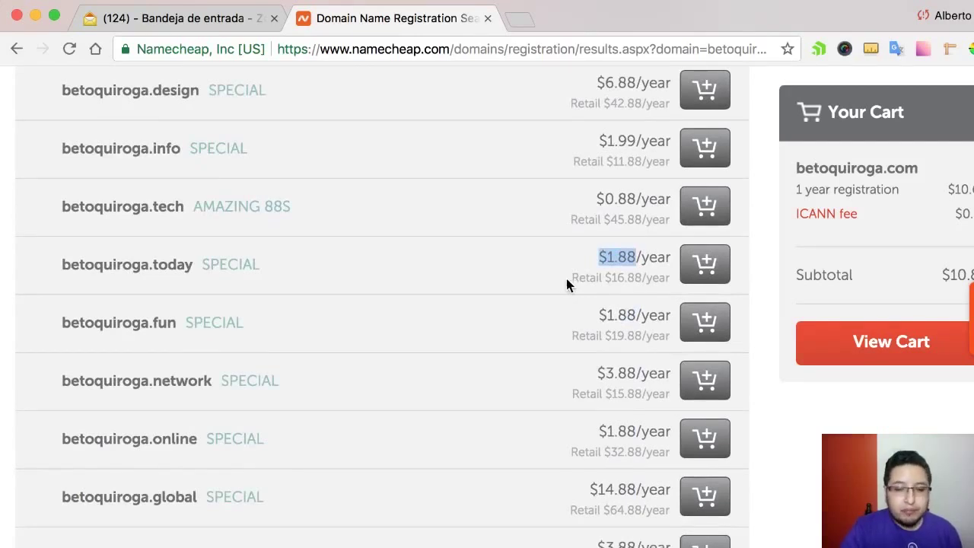
{"action": "scroll", "coordinate": [566, 282], "scroll_direction": "up", "scroll_amount": 10}
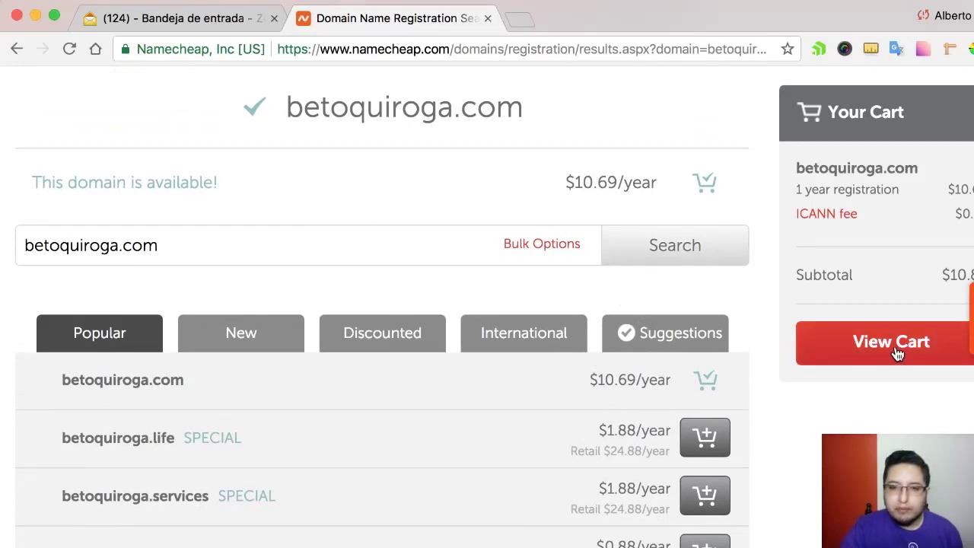
{"action": "scroll", "coordinate": [721, 353], "scroll_direction": "up", "scroll_amount": 3}
{"action": "left_click", "coordinate": [894, 411]}
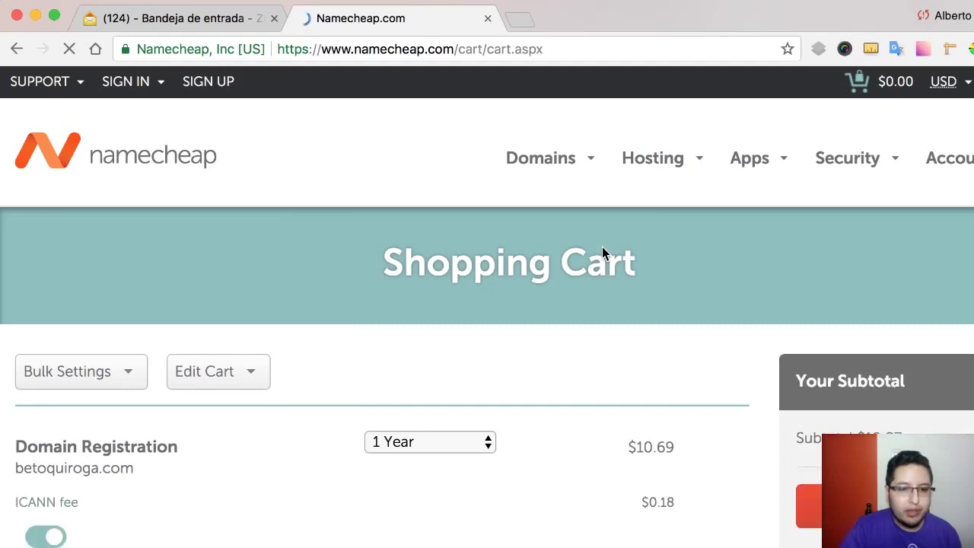
- Keep the betoquiroga.com registration term at 1 Year
{"action": "scroll", "coordinate": [602, 247], "scroll_direction": "down", "scroll_amount": 5}
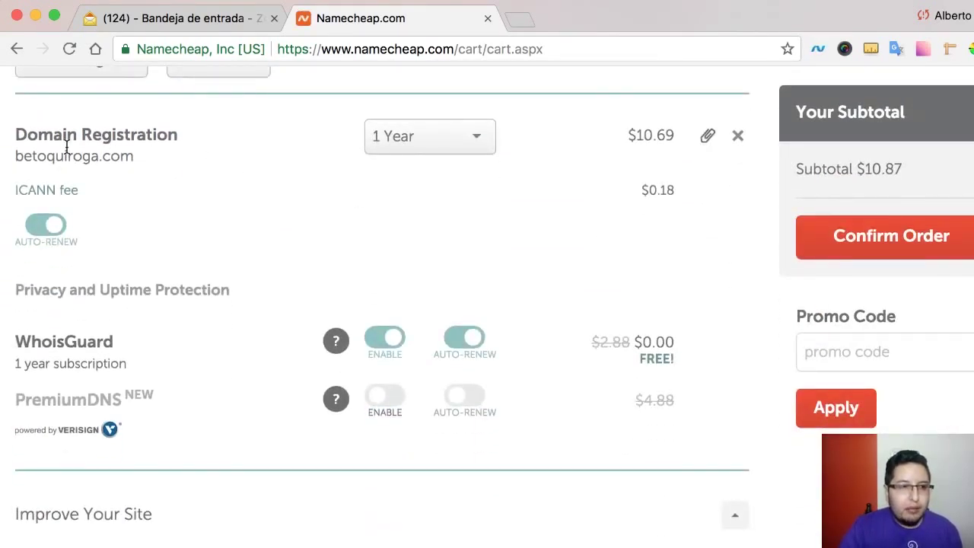
{"action": "scroll", "coordinate": [501, 224], "scroll_direction": "up", "scroll_amount": 3}
{"action": "scroll", "coordinate": [17, 259], "scroll_direction": "down", "scroll_amount": 1}
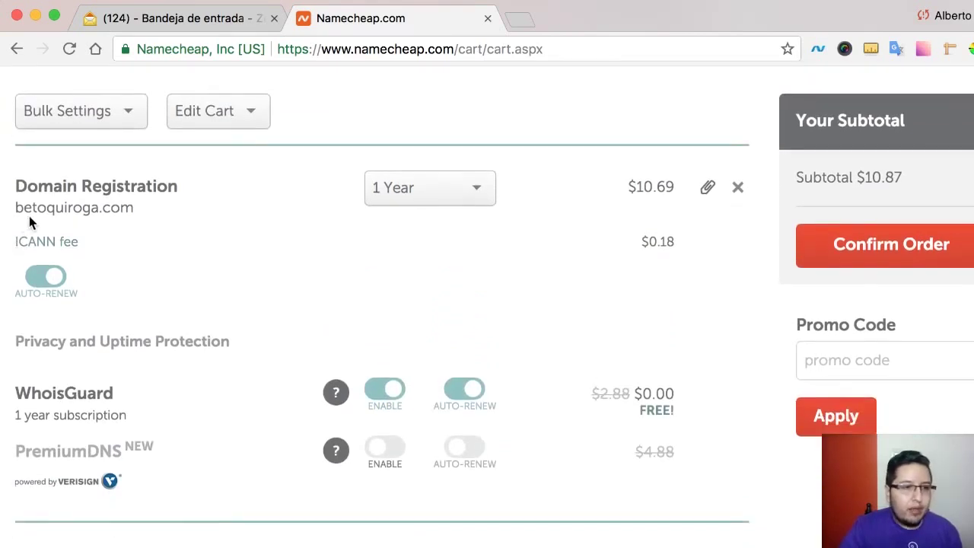
{"action": "left_click", "coordinate": [478, 204]}
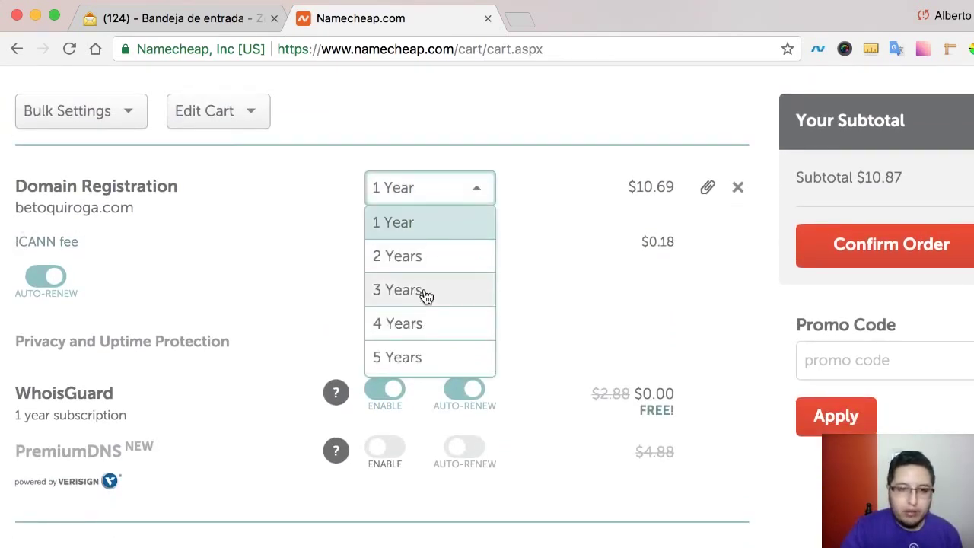
{"action": "left_click", "coordinate": [541, 217]}
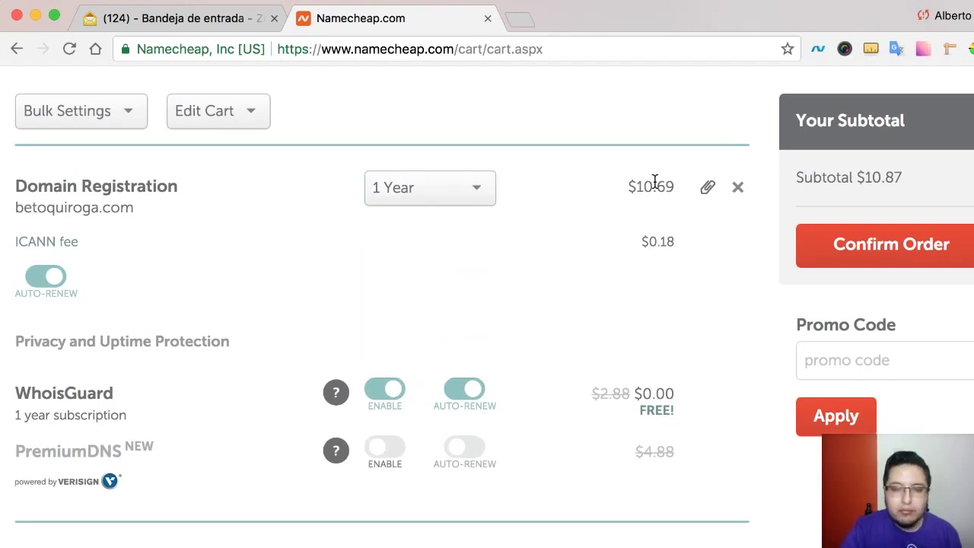
- Check that WhoisGuard is free for 1 year: $0.00, down from $2.88
{"action": "scroll", "coordinate": [647, 202], "scroll_direction": "down", "scroll_amount": 4}
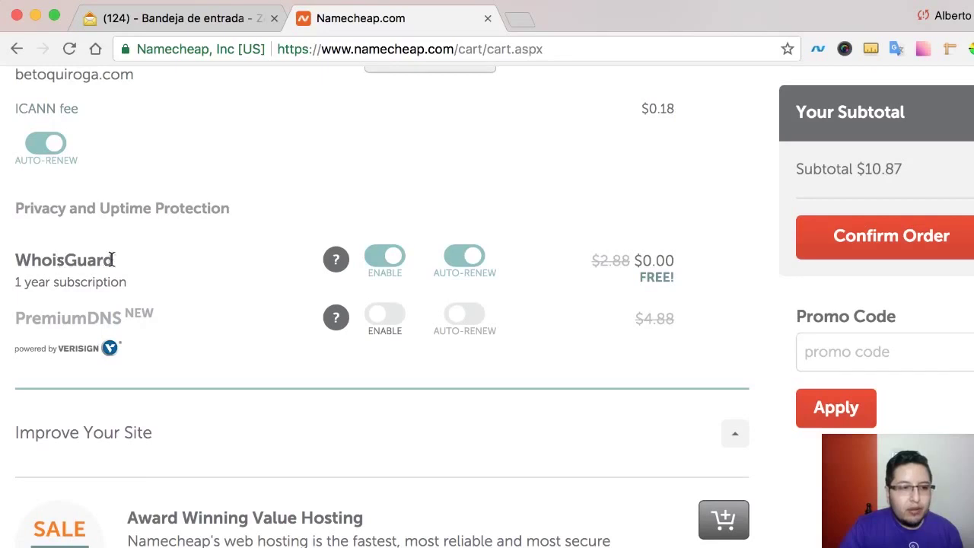
{"action": "left_click_drag", "start_coordinate": [115, 259], "coordinate": [9, 259]}
{"action": "left_click", "coordinate": [11, 261]}
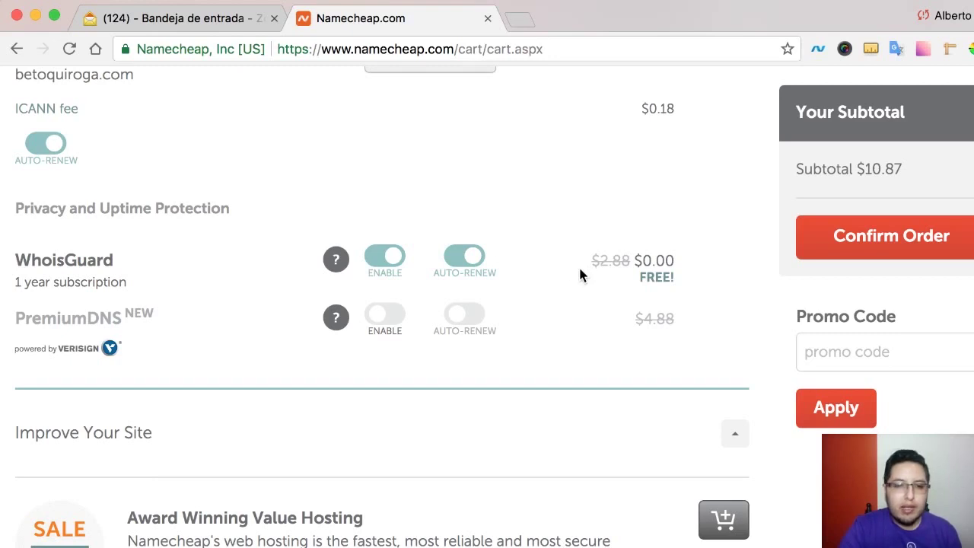
{"action": "left_click_drag", "start_coordinate": [582, 261], "coordinate": [630, 262]}
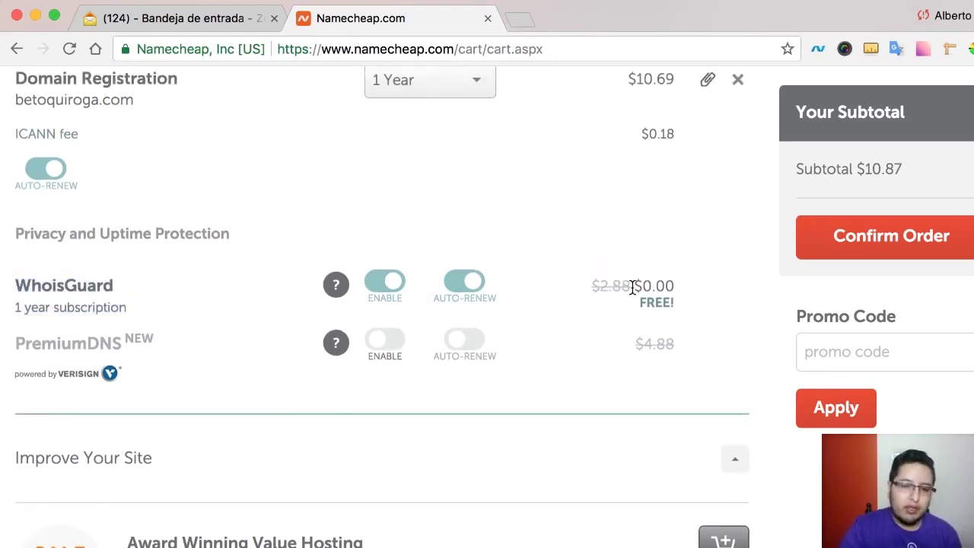
{"action": "left_click_drag", "start_coordinate": [635, 286], "coordinate": [677, 292]}
{"action": "double_click", "coordinate": [672, 287]}
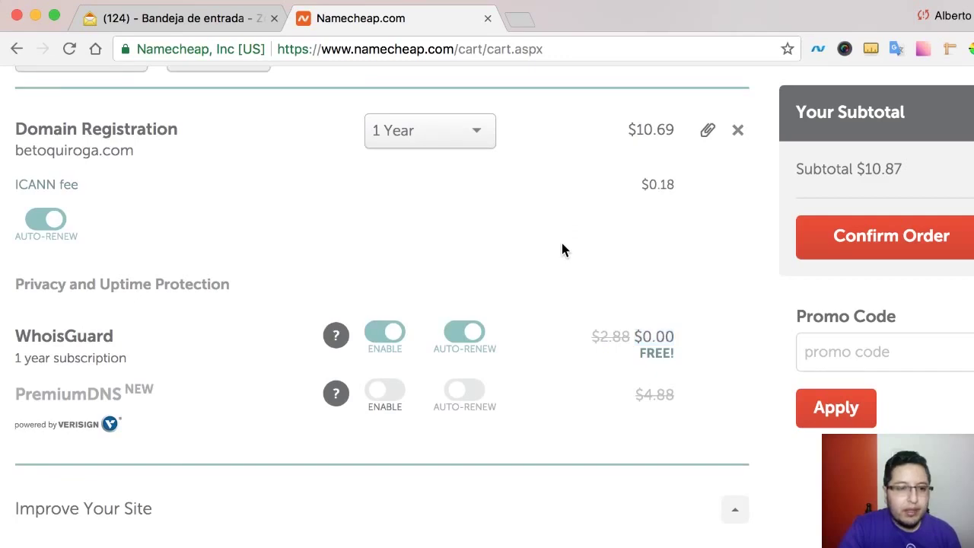
- Confirm the order to proceed to checkout
{"action": "scroll", "coordinate": [562, 245], "scroll_direction": "down", "scroll_amount": 5}
{"action": "scroll", "coordinate": [561, 249], "scroll_direction": "down", "scroll_amount": 10}
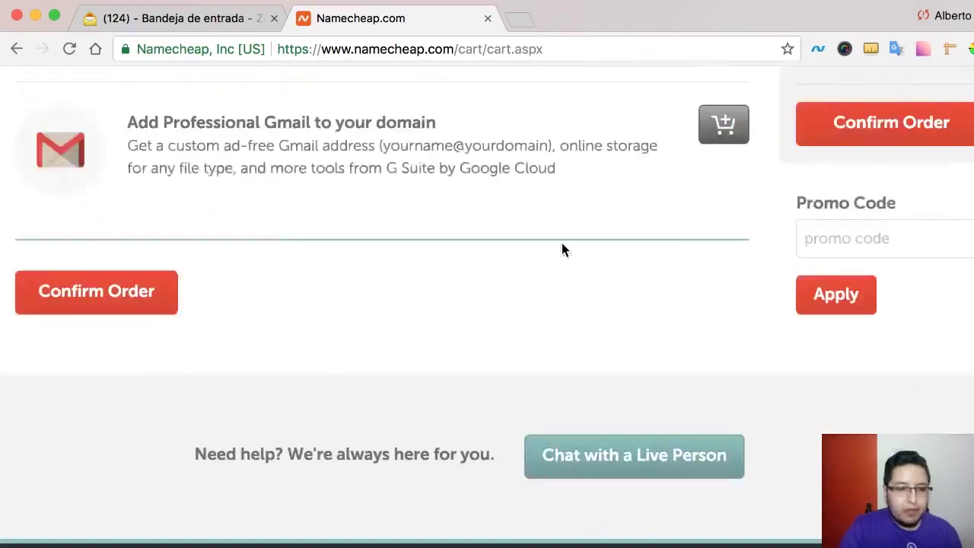
{"action": "left_click", "coordinate": [55, 296]}
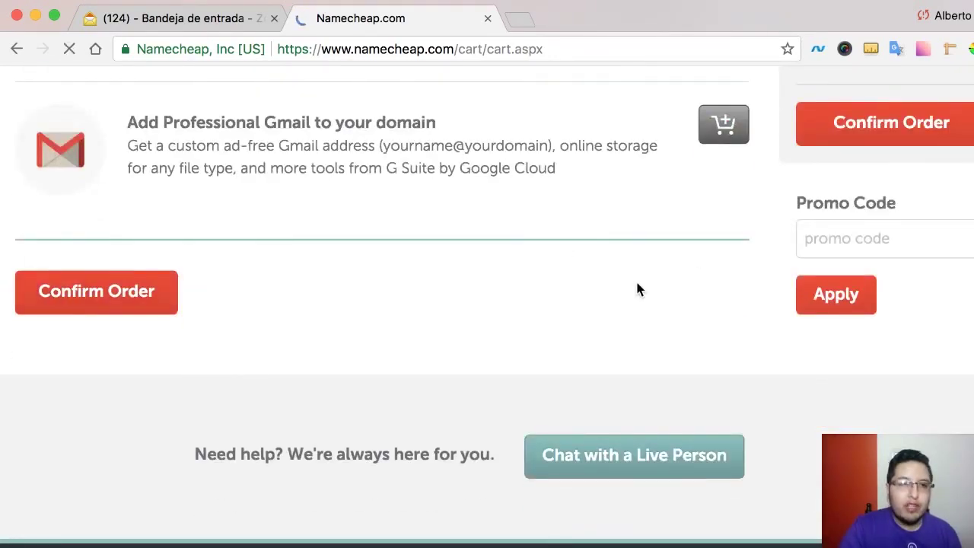
- Enter company name 'EDteam' and job title 'Soporte Drupal' in the contact form
{"action": "scroll", "coordinate": [637, 290], "scroll_direction": "down", "scroll_amount": 3}
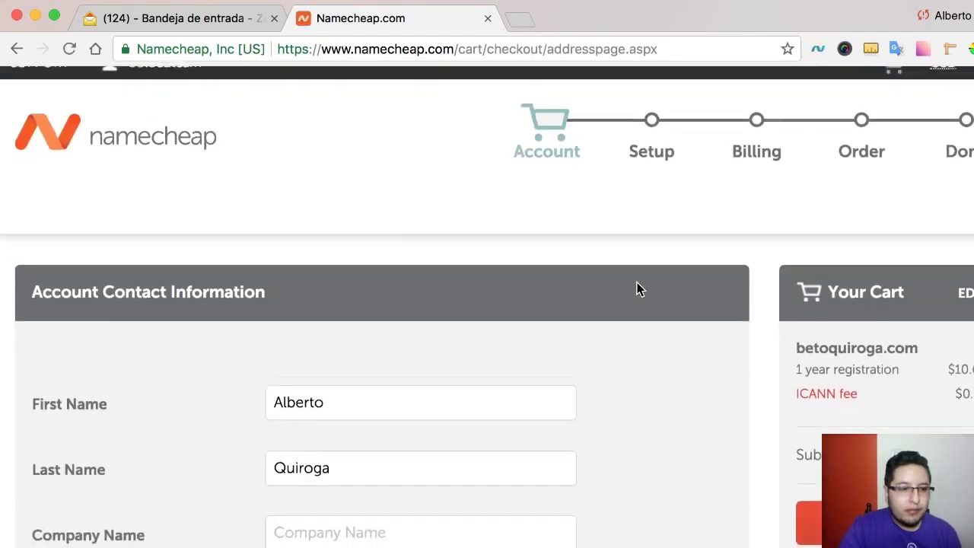
{"action": "scroll", "coordinate": [637, 290], "scroll_direction": "down", "scroll_amount": 3}
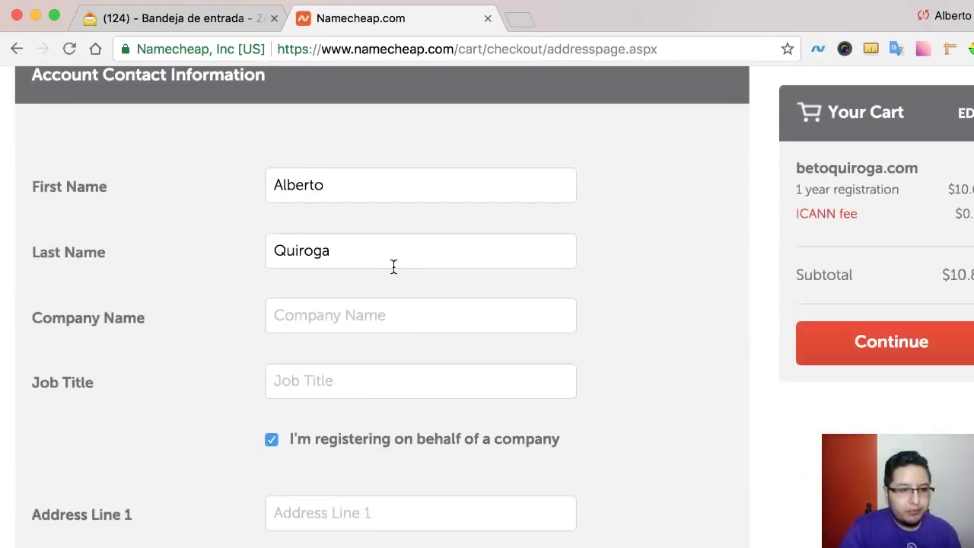
{"action": "left_click", "coordinate": [352, 315]}
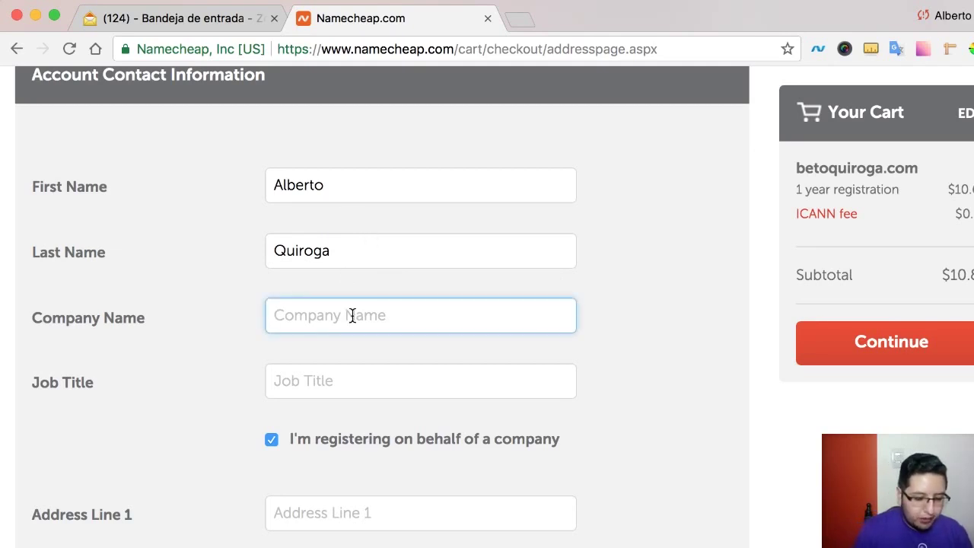
{"action": "type", "text": "EDteam"}
{"action": "key", "text": "Tab"}
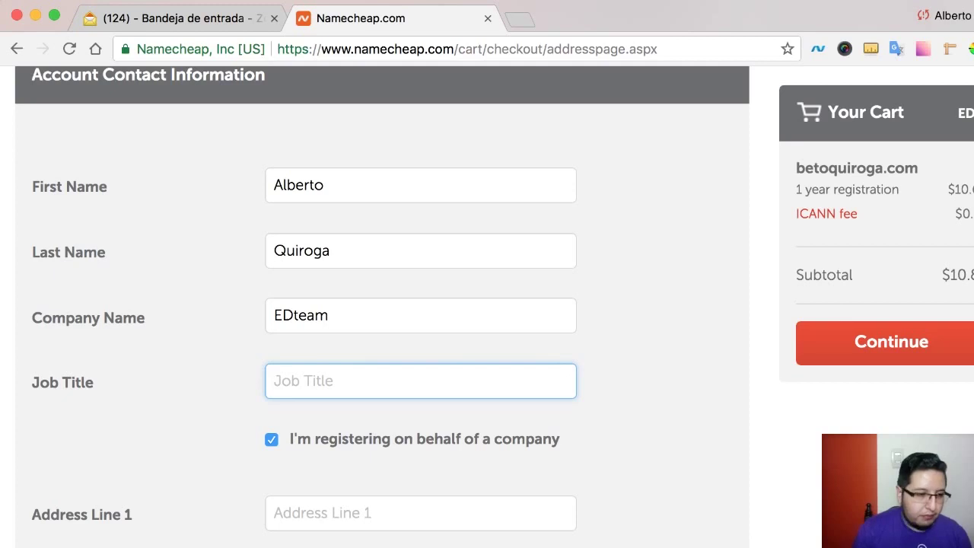
{"action": "type", "text": "Sopo"}
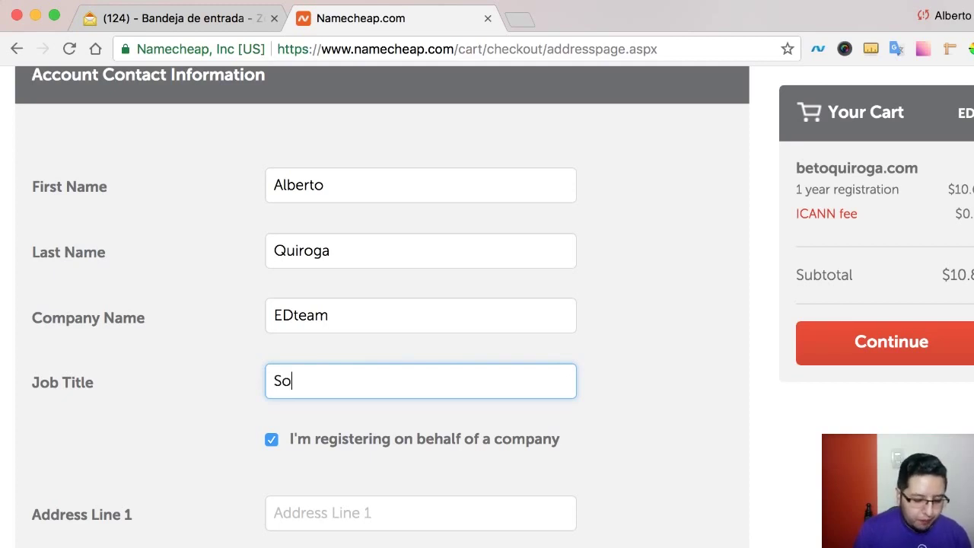
{"action": "key", "text": "BackSpace"}
{"action": "key", "text": "BackSpace"}
{"action": "key", "text": "BackSpace"}
{"action": "key", "text": "BackSpace"}
{"action": "type", "text": "Drupal Supp"}
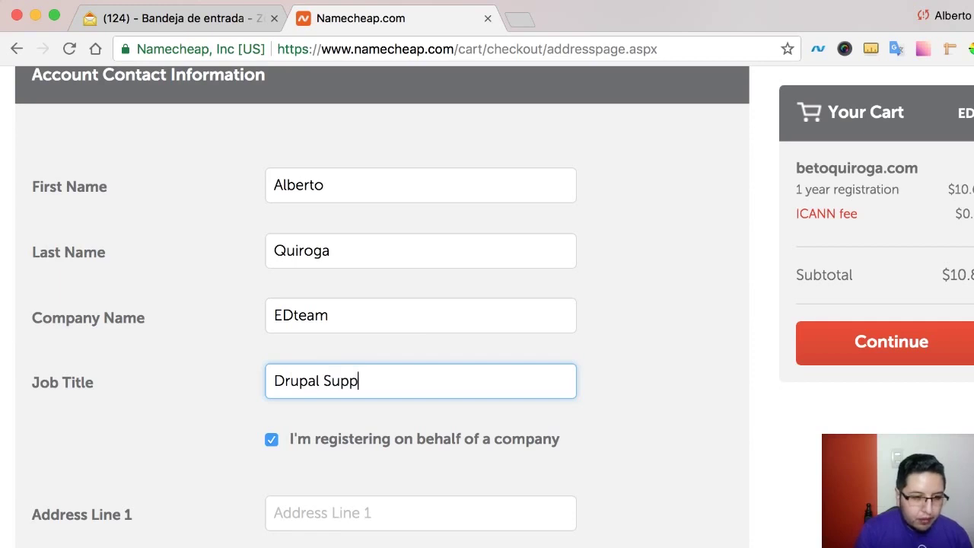
{"action": "key", "text": "BackSpace"}
{"action": "key", "text": "BackSpace"}
{"action": "key", "text": "BackSpace"}
{"action": "key", "text": "BackSpace"}
{"action": "key", "text": "BackSpace"}
{"action": "key", "text": "BackSpace"}
{"action": "key", "text": "BackSpace"}
{"action": "key", "text": "BackSpace"}
{"action": "key", "text": "BackSpace"}
{"action": "key", "text": "BackSpace"}
{"action": "key", "text": "BackSpace"}
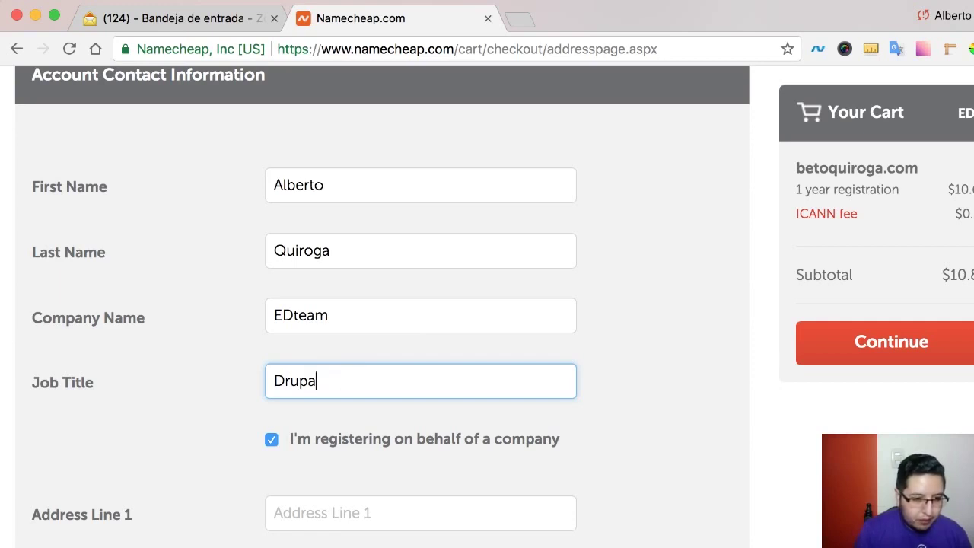
{"action": "type", "text": "Soporte Drupal"}
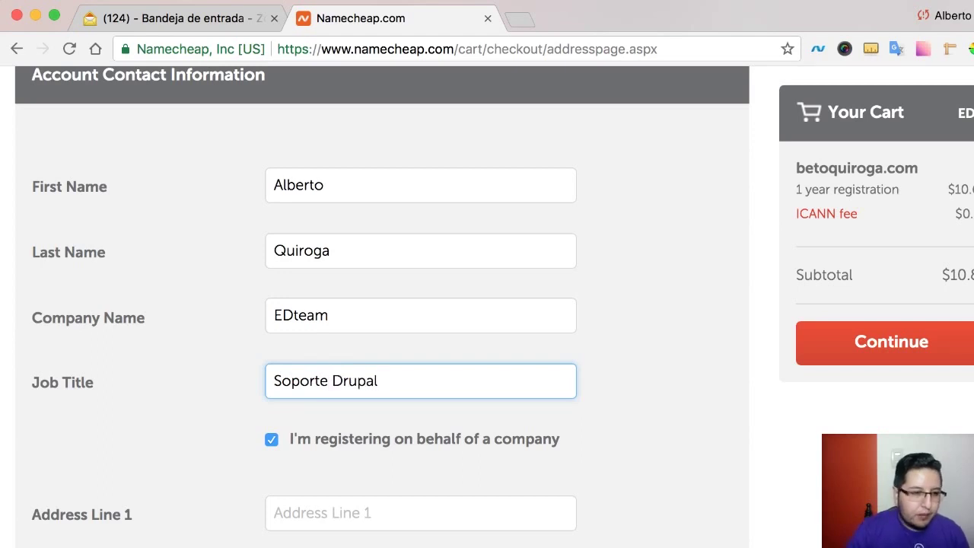
- Start the first address line, then review City, Country, Phone, Fax and Email down to Continue
{"action": "scroll", "coordinate": [345, 350], "scroll_direction": "down", "scroll_amount": 5}
{"action": "left_click", "coordinate": [314, 312]}
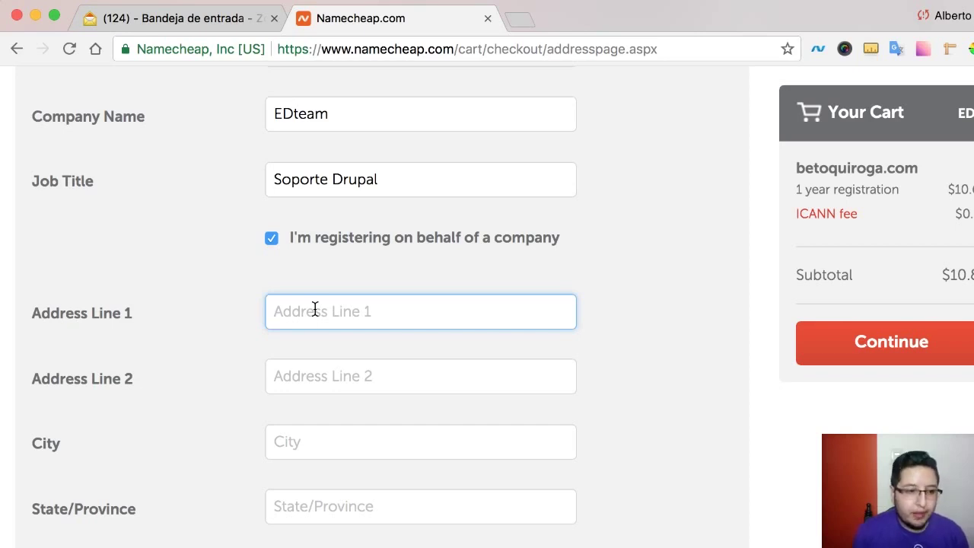
{"action": "type", "text": "C"}
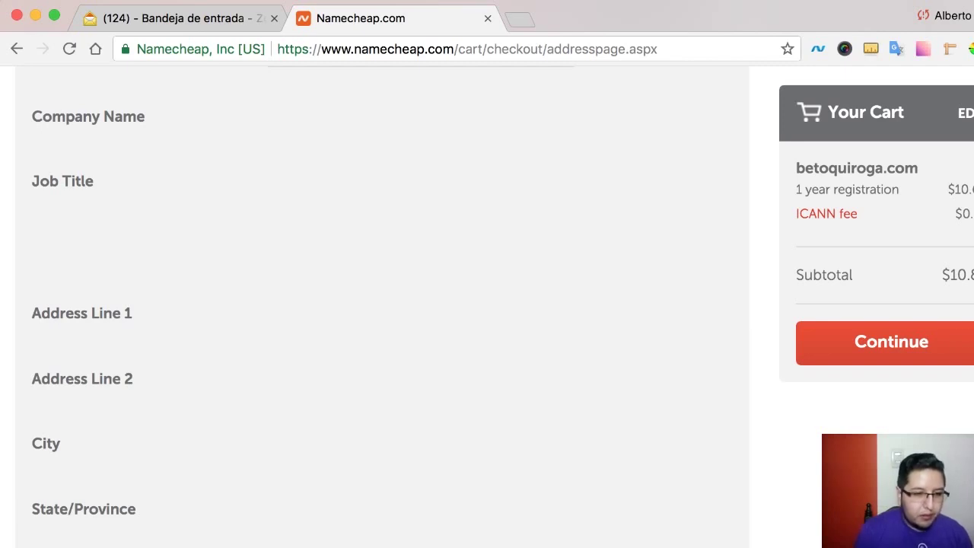
{"action": "scroll", "coordinate": [381, 304], "scroll_direction": "down", "scroll_amount": 5}
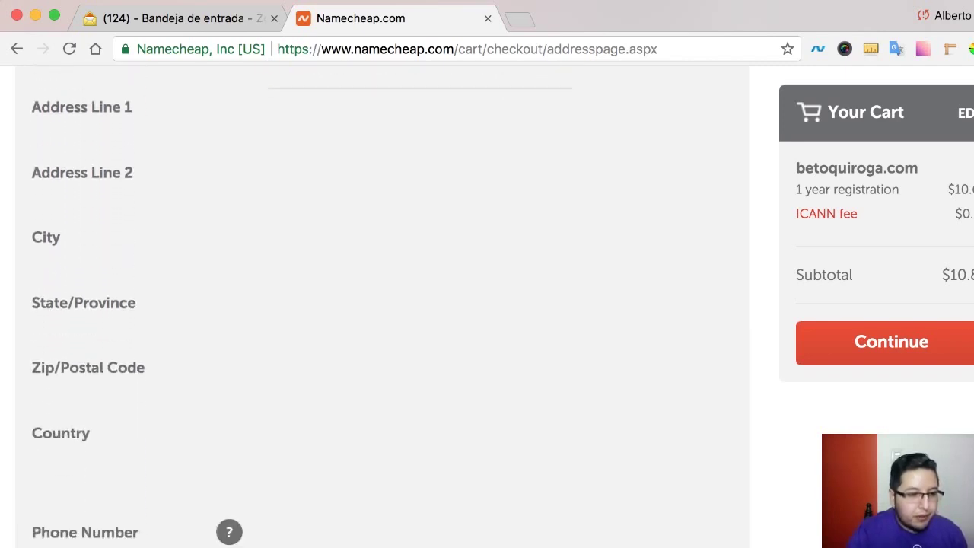
{"action": "scroll", "coordinate": [304, 304], "scroll_direction": "down", "scroll_amount": 1}
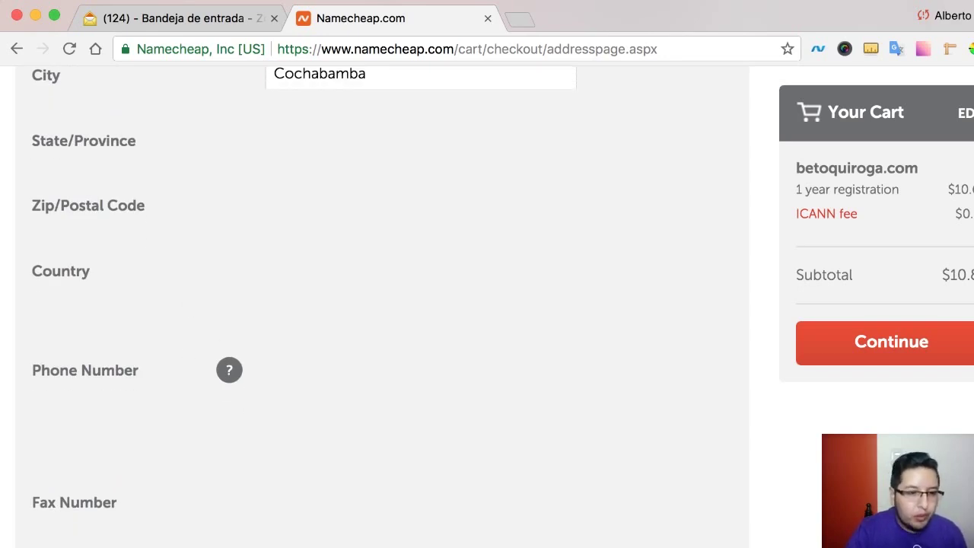
{"action": "scroll", "coordinate": [304, 305], "scroll_direction": "down", "scroll_amount": 3}
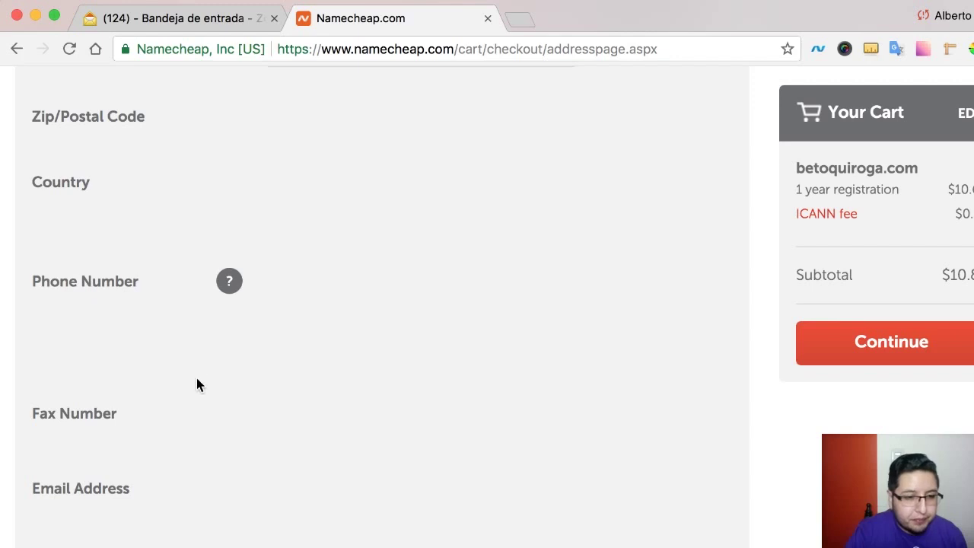
{"action": "scroll", "coordinate": [216, 398], "scroll_direction": "down", "scroll_amount": 3}
{"action": "scroll", "coordinate": [221, 395], "scroll_direction": "down", "scroll_amount": 2}
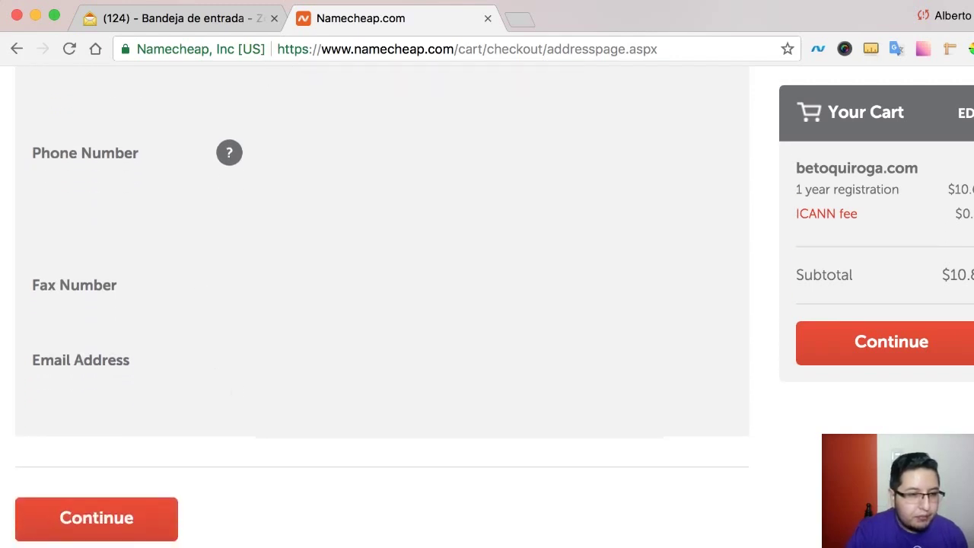
{"action": "scroll", "coordinate": [195, 433], "scroll_direction": "down", "scroll_amount": 5}
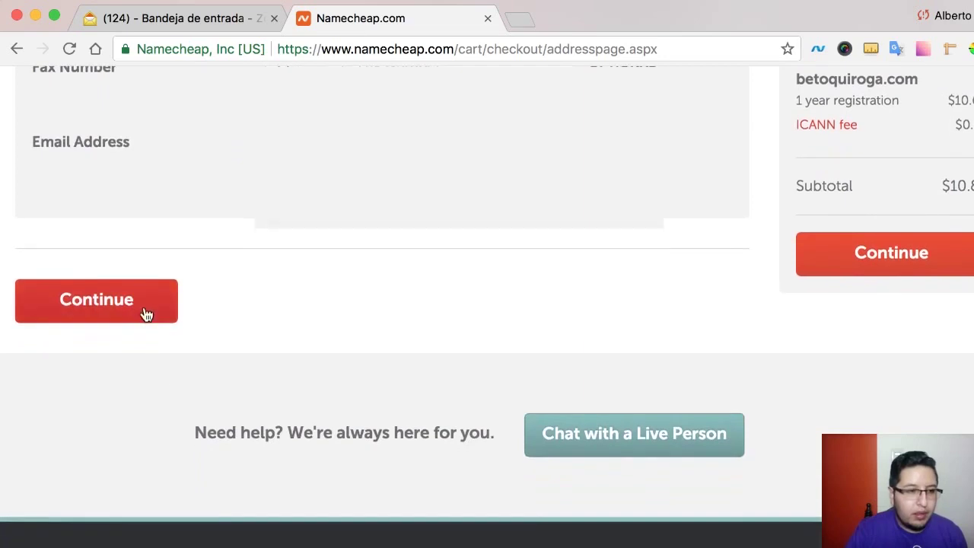
- Submit the account contact form and review the Registrant and Administrative contact details
{"action": "left_click", "coordinate": [147, 312]}
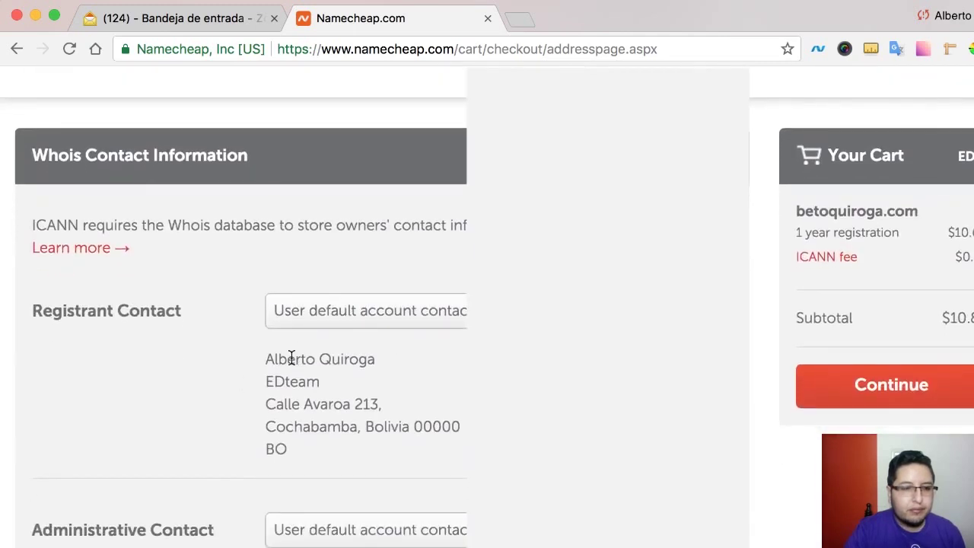
{"action": "scroll", "coordinate": [257, 356], "scroll_direction": "down", "scroll_amount": 2}
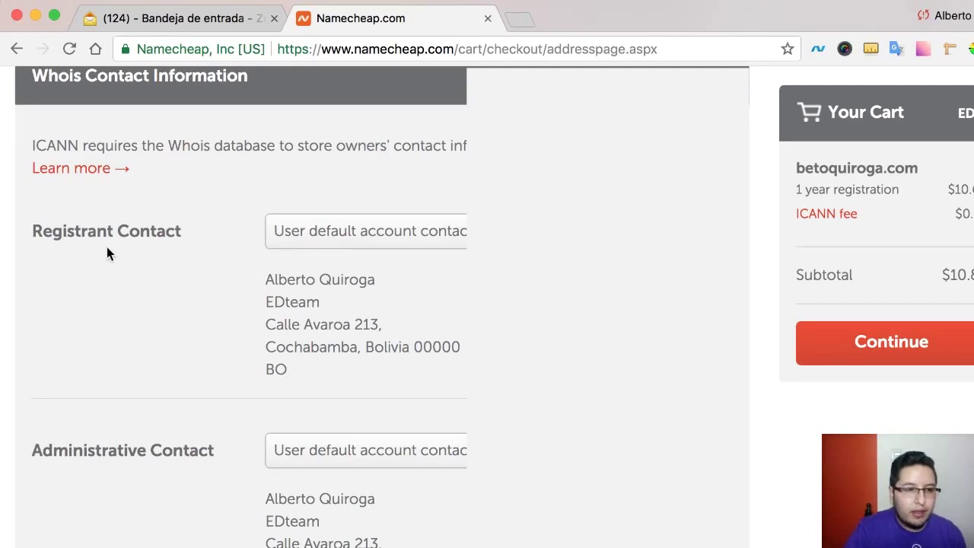
{"action": "left_click_drag", "start_coordinate": [192, 230], "coordinate": [69, 229]}
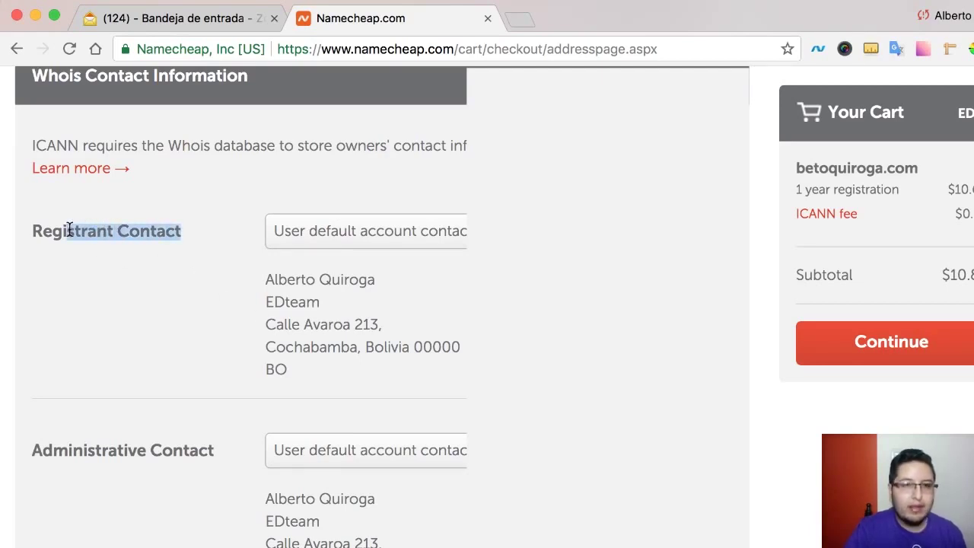
{"action": "left_click", "coordinate": [325, 341]}
{"action": "left_click_drag", "start_coordinate": [304, 362], "coordinate": [258, 276]}
{"action": "left_click", "coordinate": [256, 275]}
{"action": "scroll", "coordinate": [193, 316], "scroll_direction": "down", "scroll_amount": 5}
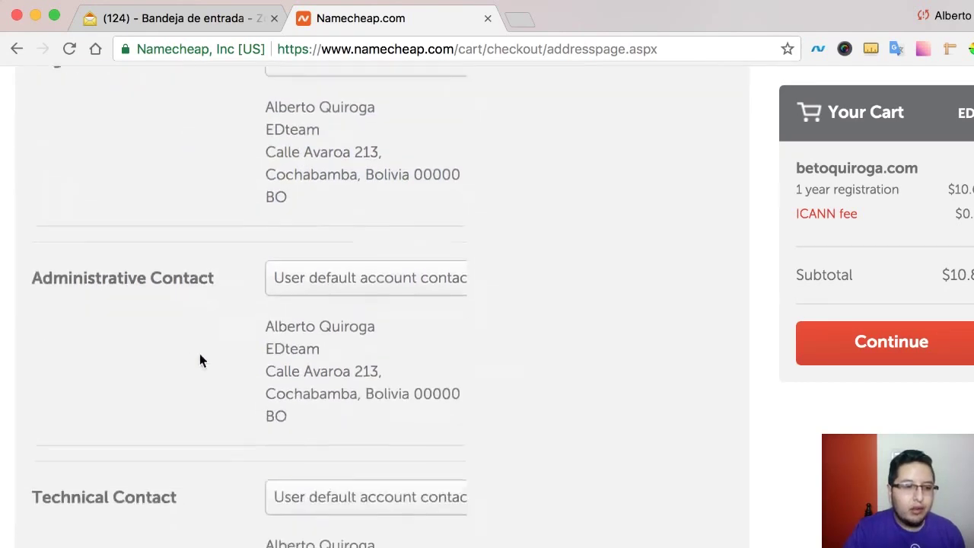
{"action": "left_click_drag", "start_coordinate": [239, 260], "coordinate": [22, 265]}
{"action": "left_click", "coordinate": [296, 405]}
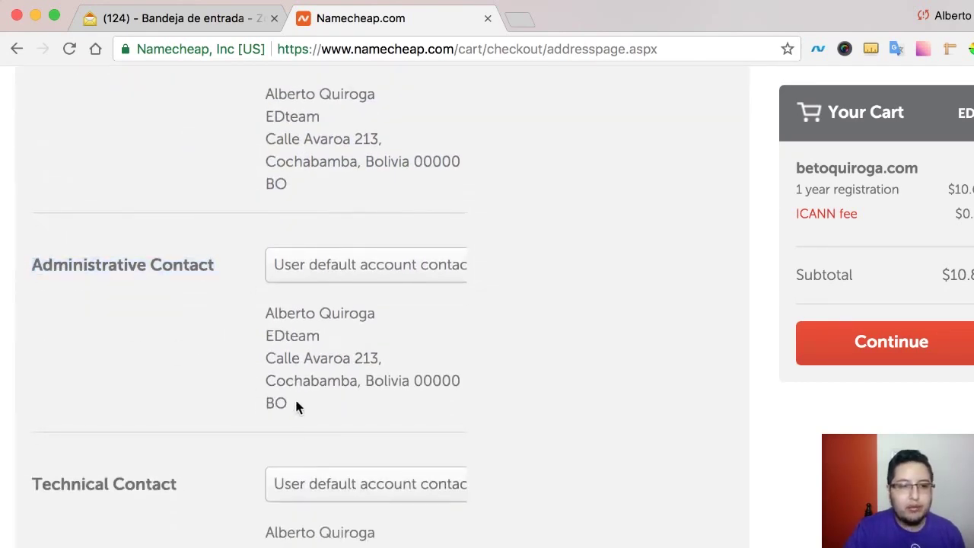
{"action": "left_click_drag", "start_coordinate": [290, 403], "coordinate": [263, 315]}
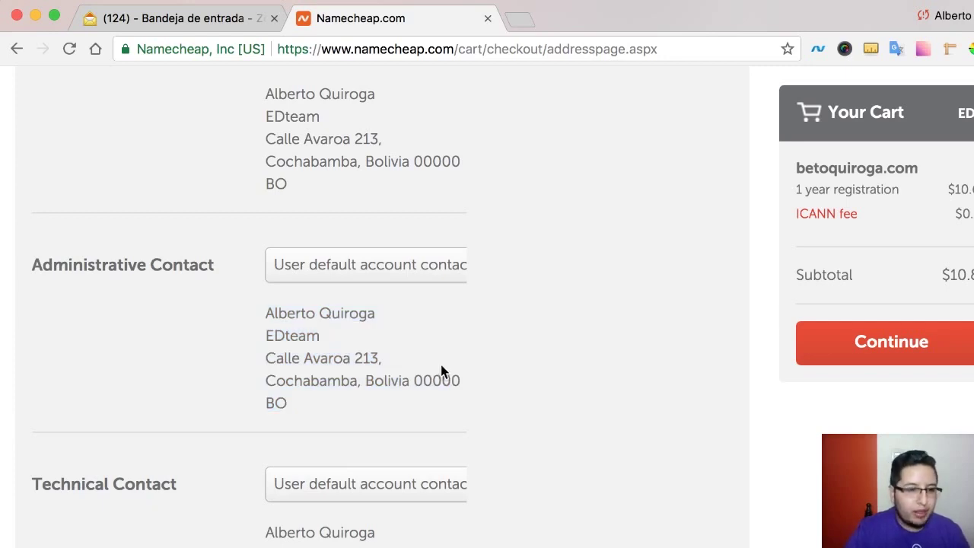
- Keep the default contacts and WhoisGuard settings and continue to payment
{"action": "scroll", "coordinate": [440, 371], "scroll_direction": "down", "scroll_amount": 5}
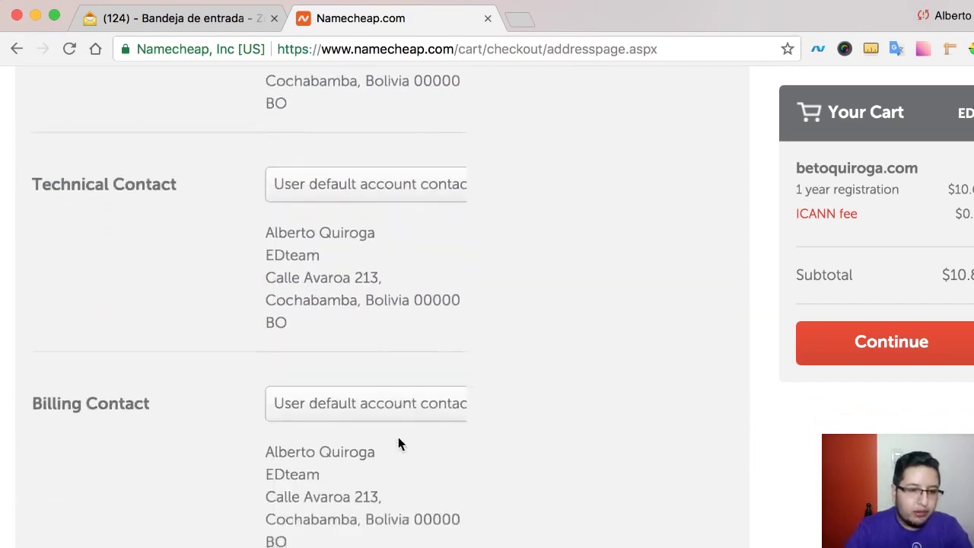
{"action": "scroll", "coordinate": [398, 443], "scroll_direction": "down", "scroll_amount": 3}
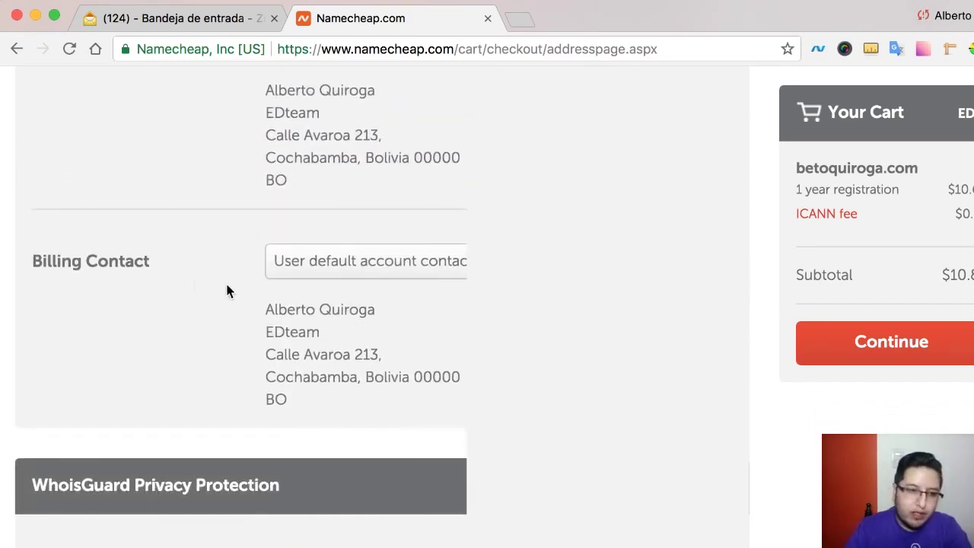
{"action": "scroll", "coordinate": [273, 343], "scroll_direction": "down", "scroll_amount": 3}
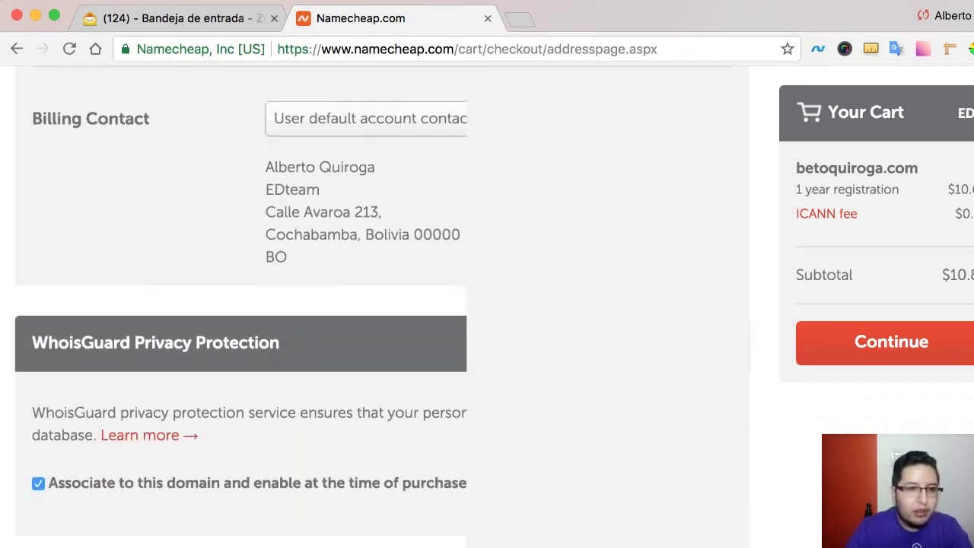
{"action": "scroll", "coordinate": [475, 412], "scroll_direction": "down", "scroll_amount": 5}
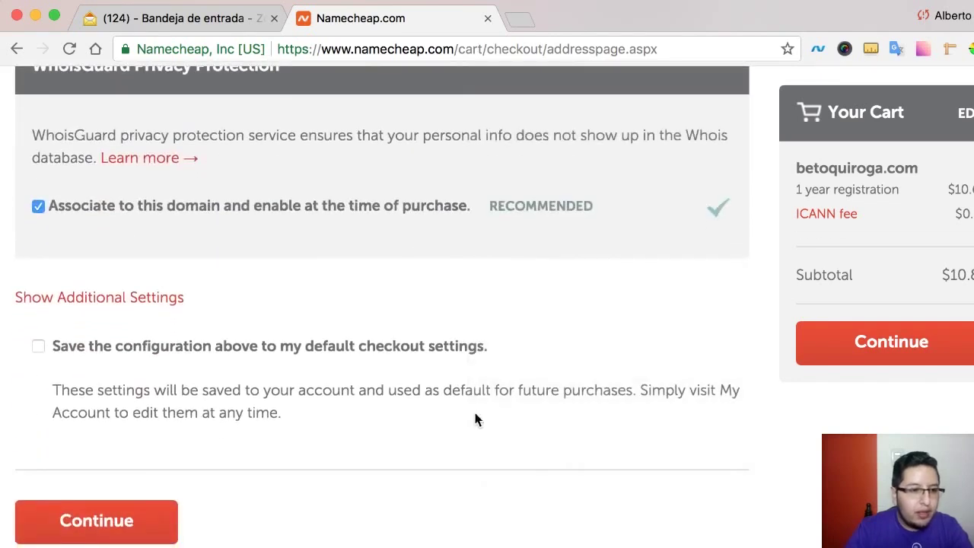
{"action": "scroll", "coordinate": [476, 417], "scroll_direction": "down", "scroll_amount": 1}
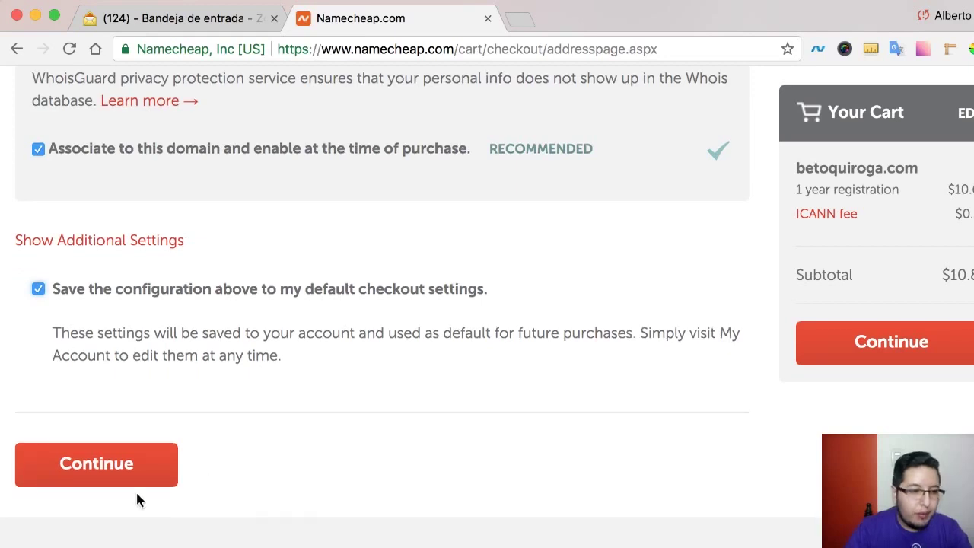
{"action": "left_click", "coordinate": [126, 473]}
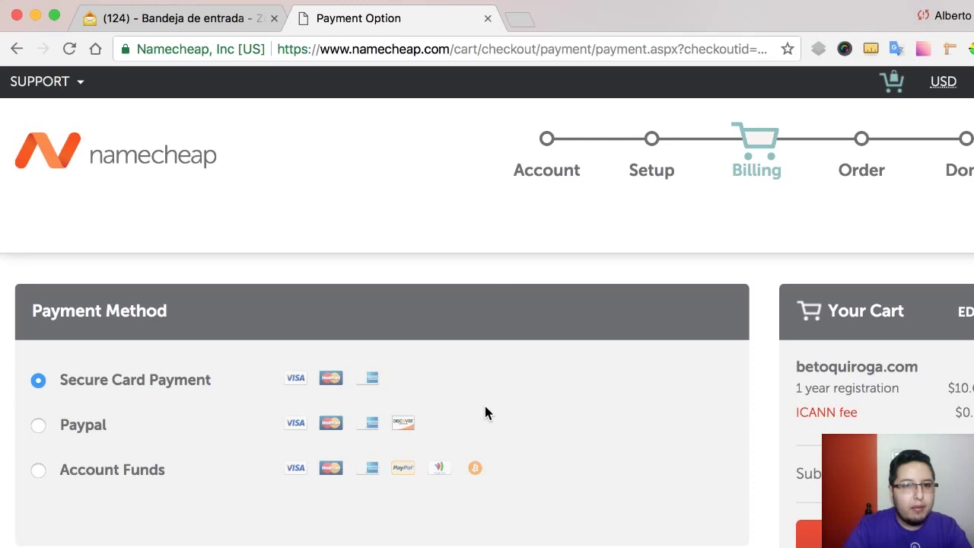
- Clear the mistyped digits from the Name on Card field, leaving it empty
{"action": "scroll", "coordinate": [485, 412], "scroll_direction": "down", "scroll_amount": 2}
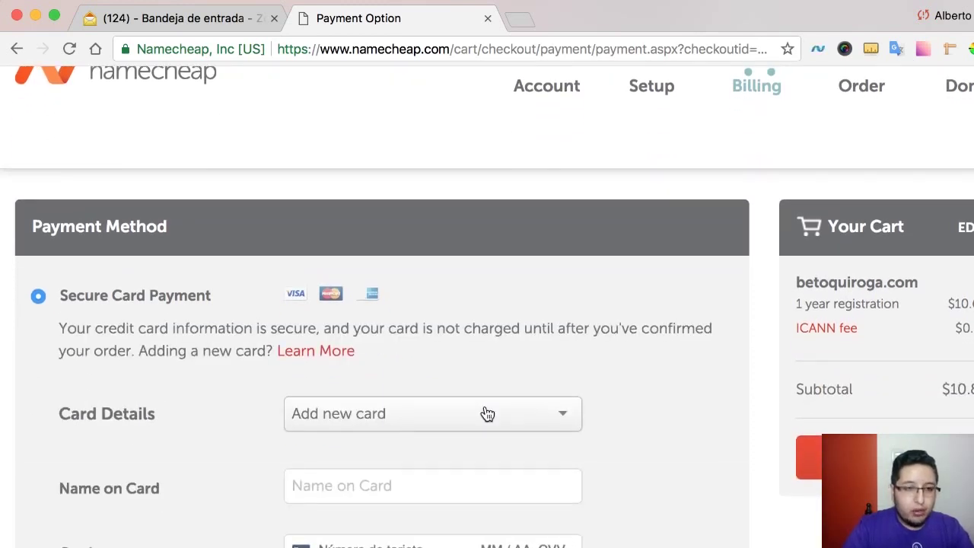
{"action": "scroll", "coordinate": [487, 413], "scroll_direction": "down", "scroll_amount": 5}
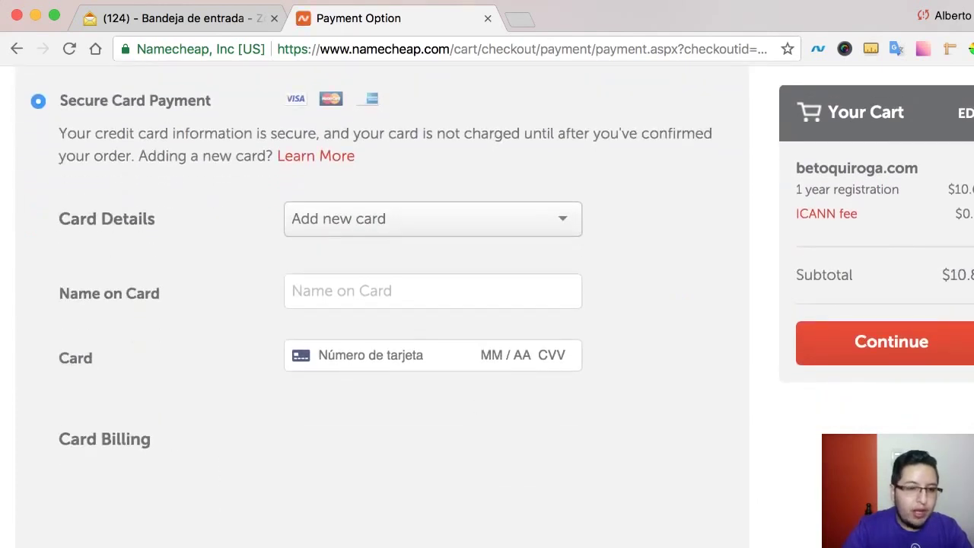
{"action": "left_click", "coordinate": [305, 293]}
{"action": "type", "text": "45345345346346"}
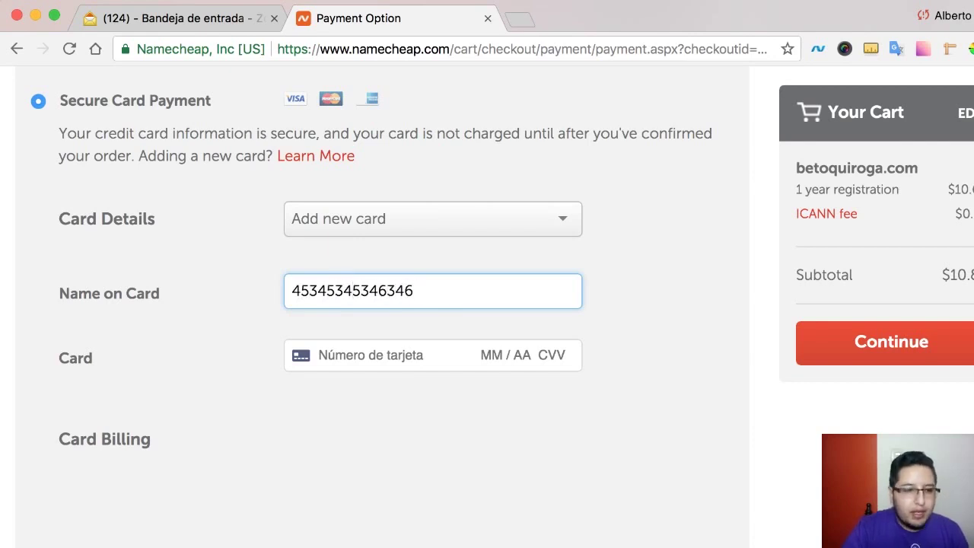
{"action": "left_click_drag", "start_coordinate": [437, 303], "coordinate": [213, 296]}
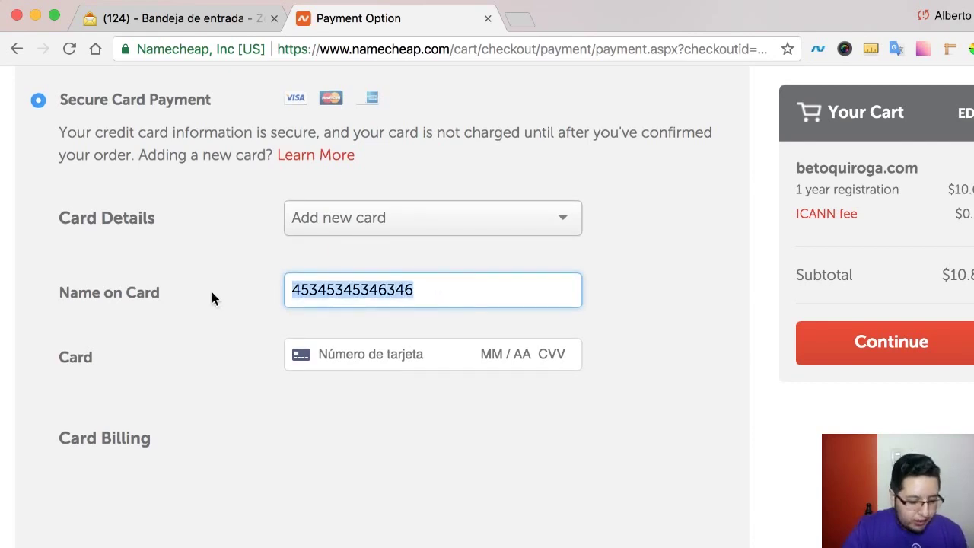
{"action": "key", "text": "BackSpace"}
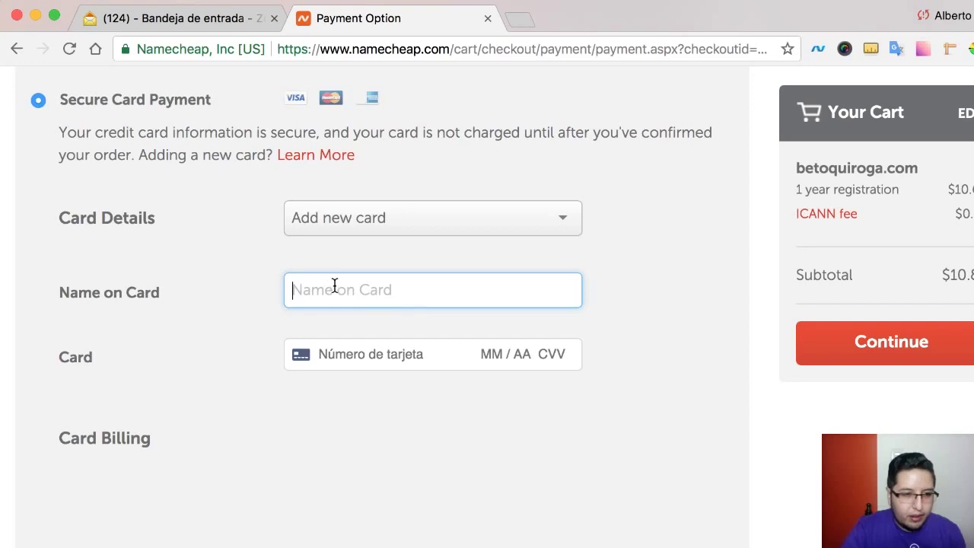
- Enter a test number in the Card field and scroll down to Renewal Settings
{"action": "left_click", "coordinate": [380, 354]}
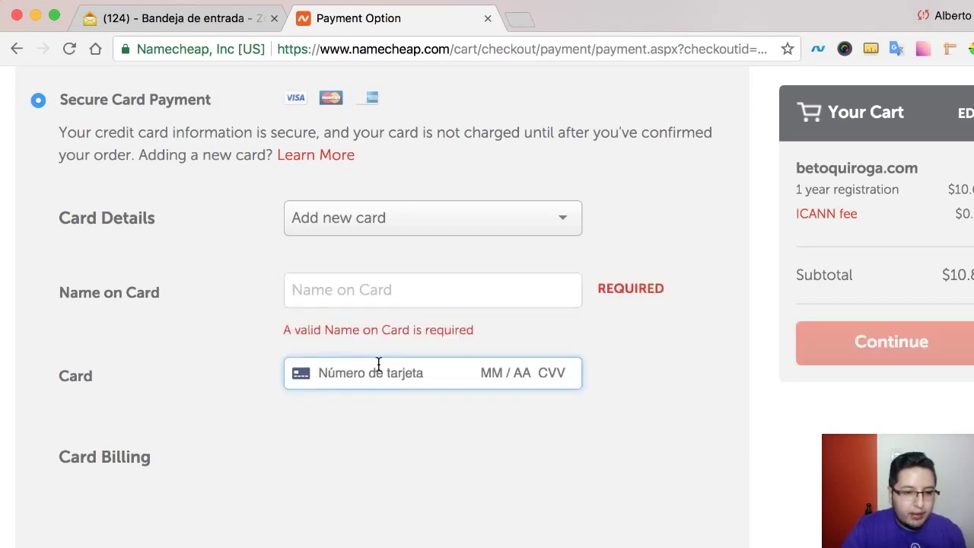
{"action": "type", "text": "34534534534"}
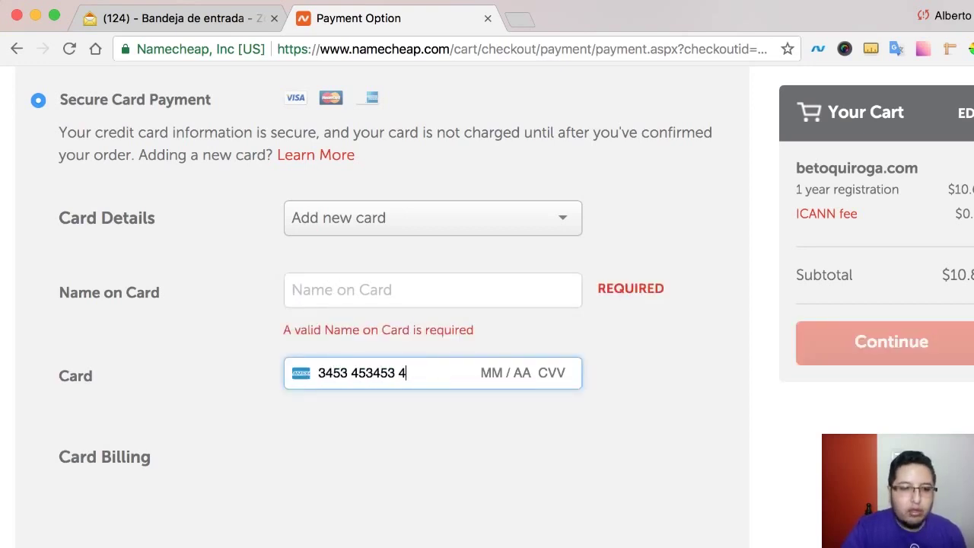
{"action": "scroll", "coordinate": [375, 381], "scroll_direction": "down", "scroll_amount": 3}
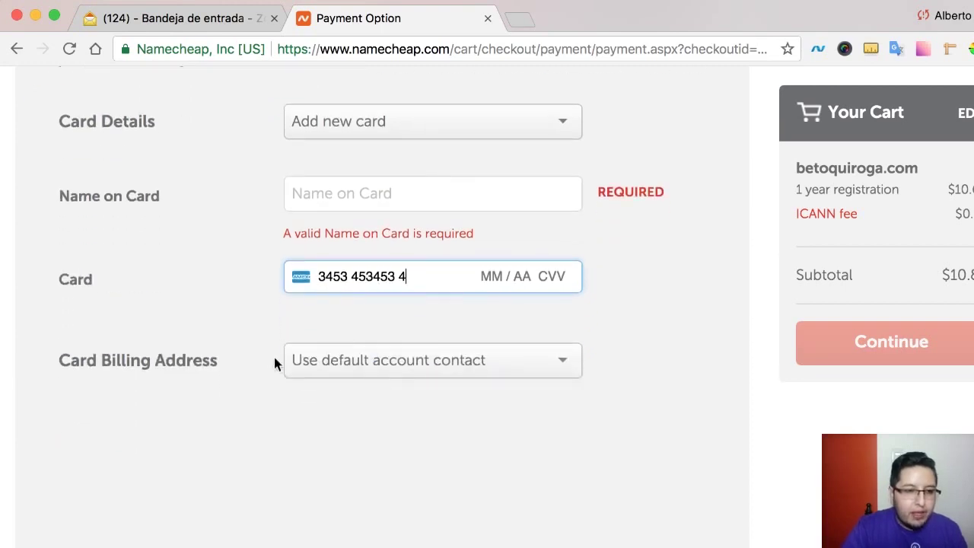
{"action": "left_click", "coordinate": [229, 366]}
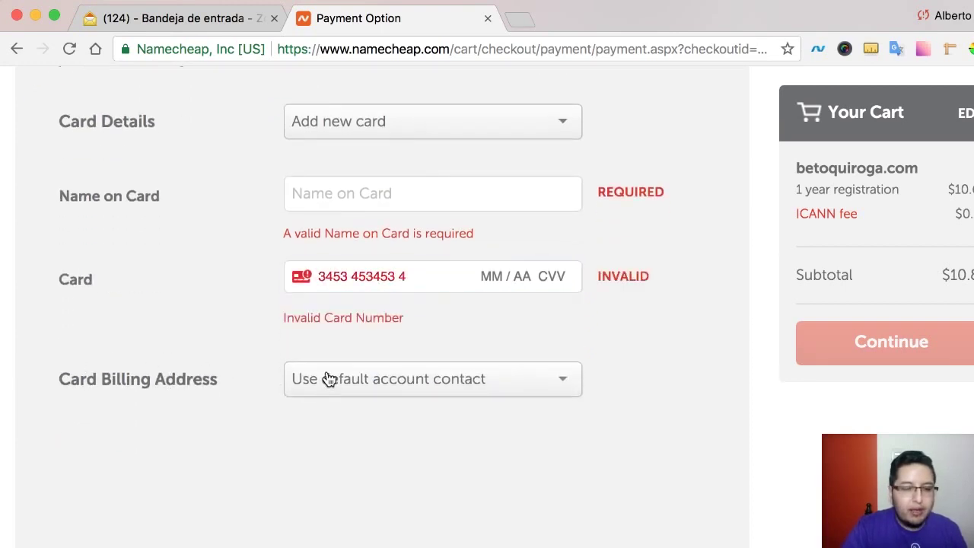
{"action": "scroll", "coordinate": [185, 393], "scroll_direction": "down", "scroll_amount": 2}
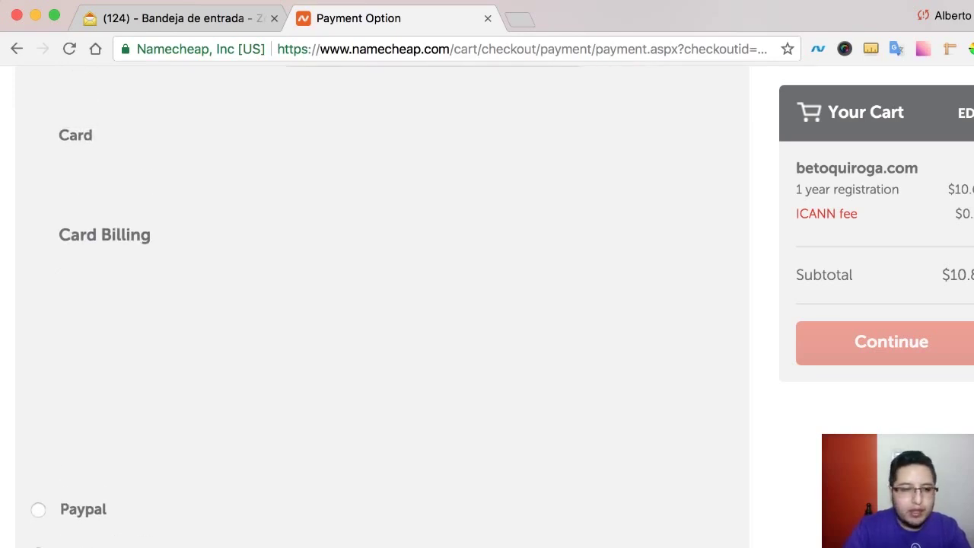
{"action": "scroll", "coordinate": [381, 304], "scroll_direction": "down", "scroll_amount": 5}
{"action": "scroll", "coordinate": [380, 305], "scroll_direction": "down", "scroll_amount": 4}
{"action": "scroll", "coordinate": [380, 304], "scroll_direction": "down", "scroll_amount": 2}
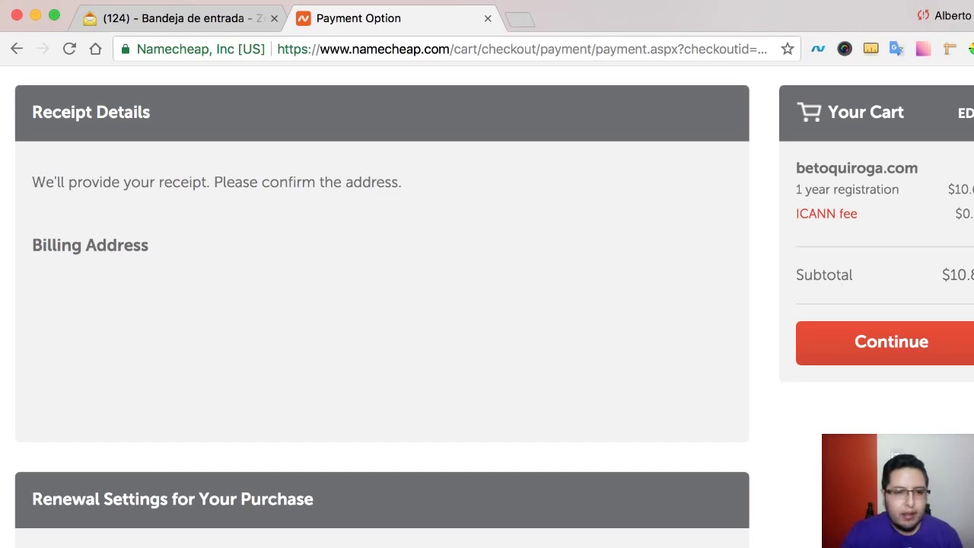
- Tick 'Save the configuration above to my default payment settings' and continue
{"action": "scroll", "coordinate": [529, 296], "scroll_direction": "down", "scroll_amount": 10}
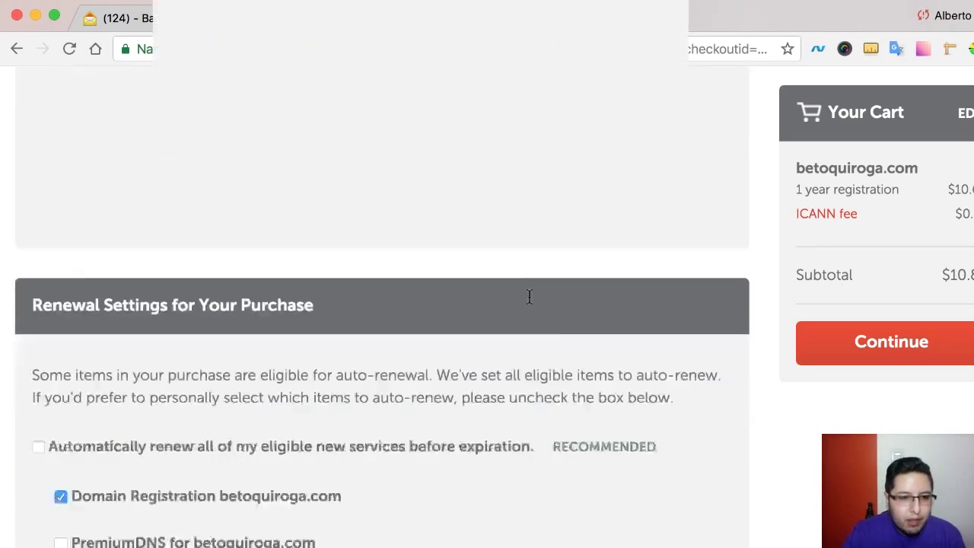
{"action": "scroll", "coordinate": [530, 303], "scroll_direction": "up", "scroll_amount": 2}
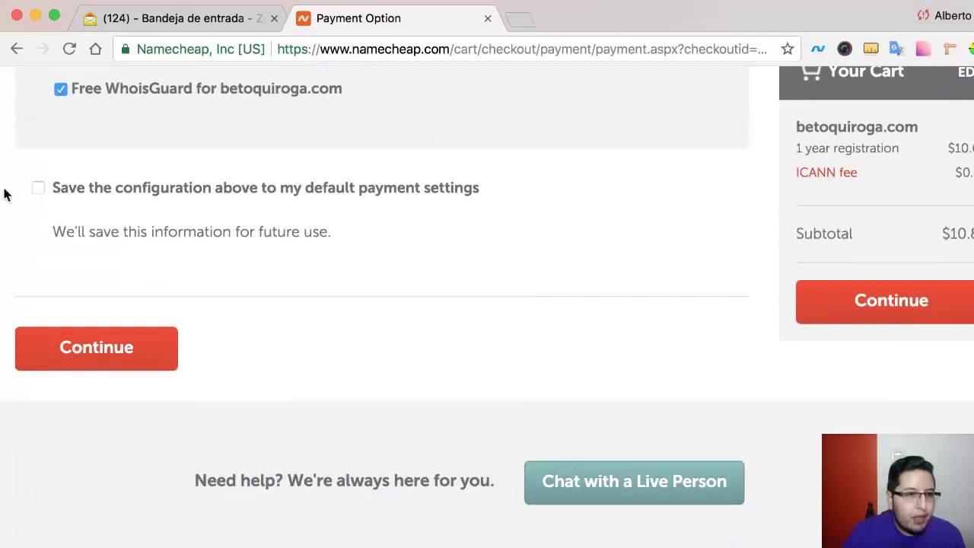
{"action": "left_click", "coordinate": [38, 191]}
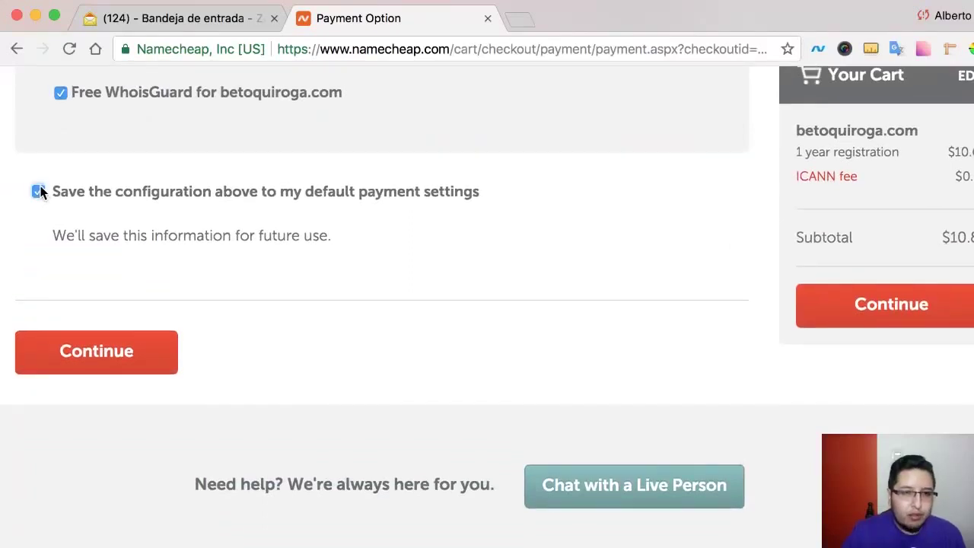
{"action": "left_click", "coordinate": [127, 353]}
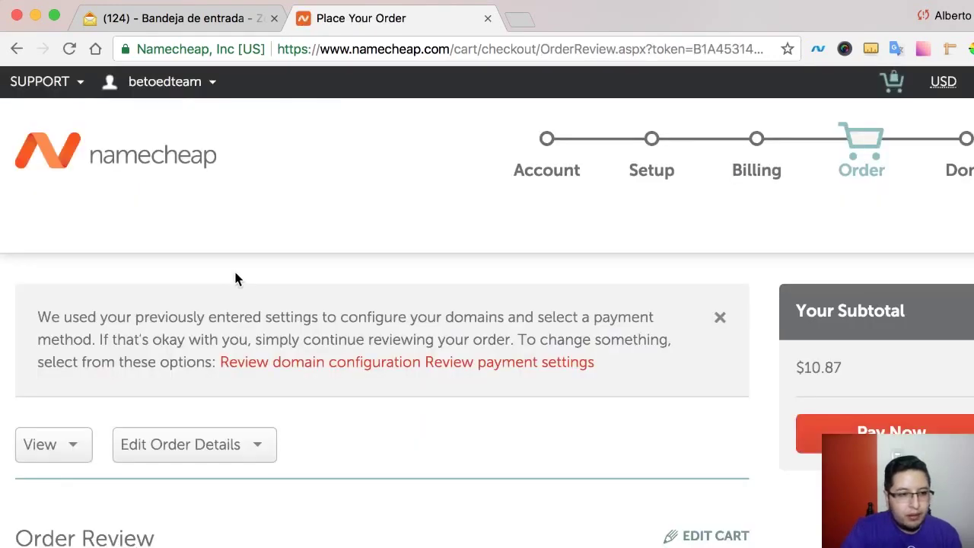
- Review the betoquiroga.com order items and $10.87 subtotal, then pay now
{"action": "scroll", "coordinate": [235, 278], "scroll_direction": "down", "scroll_amount": 5}
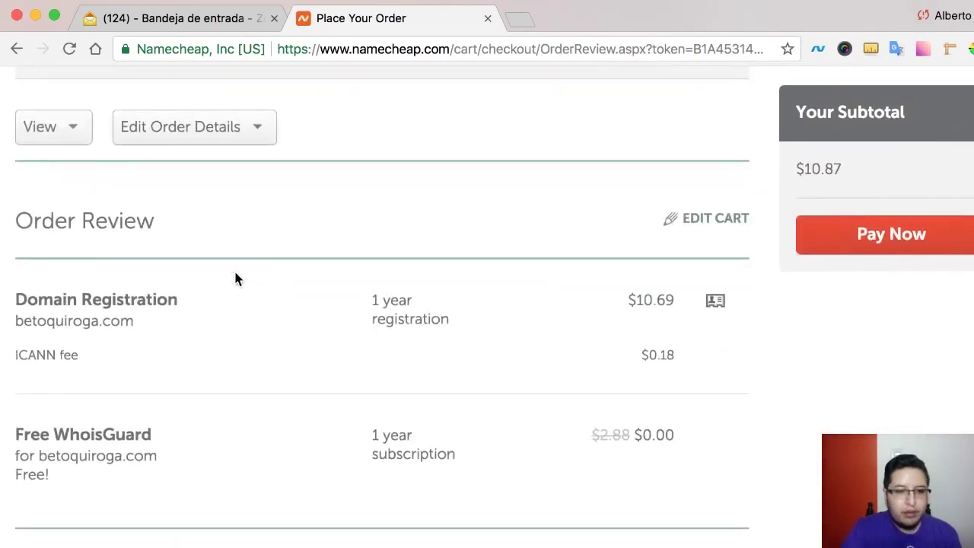
{"action": "scroll", "coordinate": [235, 276], "scroll_direction": "down", "scroll_amount": 3}
{"action": "scroll", "coordinate": [432, 288], "scroll_direction": "up", "scroll_amount": 2}
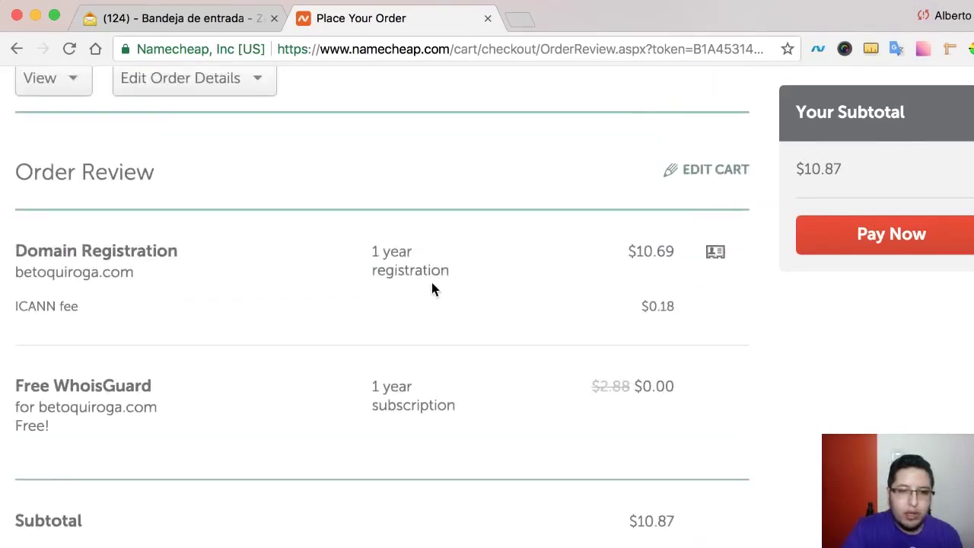
{"action": "scroll", "coordinate": [431, 287], "scroll_direction": "up", "scroll_amount": 5}
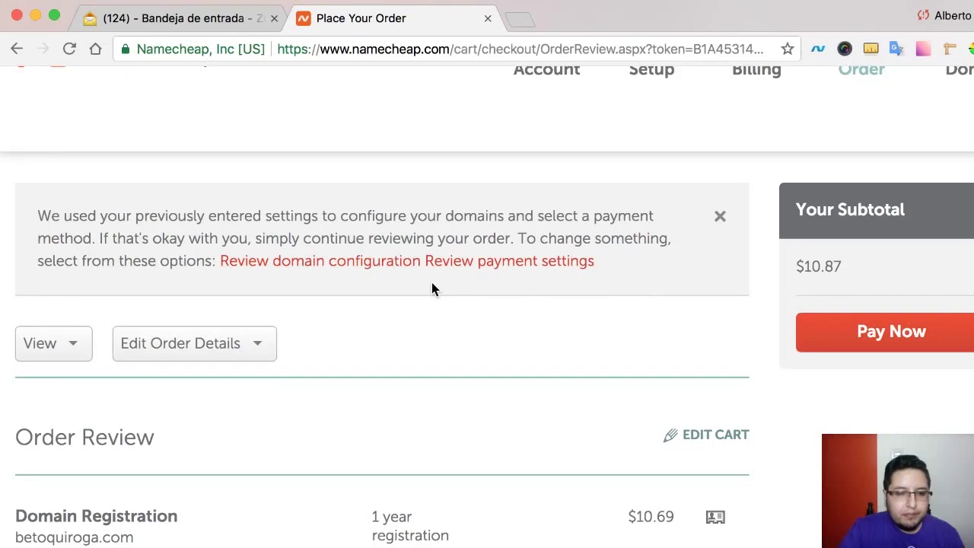
{"action": "scroll", "coordinate": [432, 282], "scroll_direction": "down", "scroll_amount": 5}
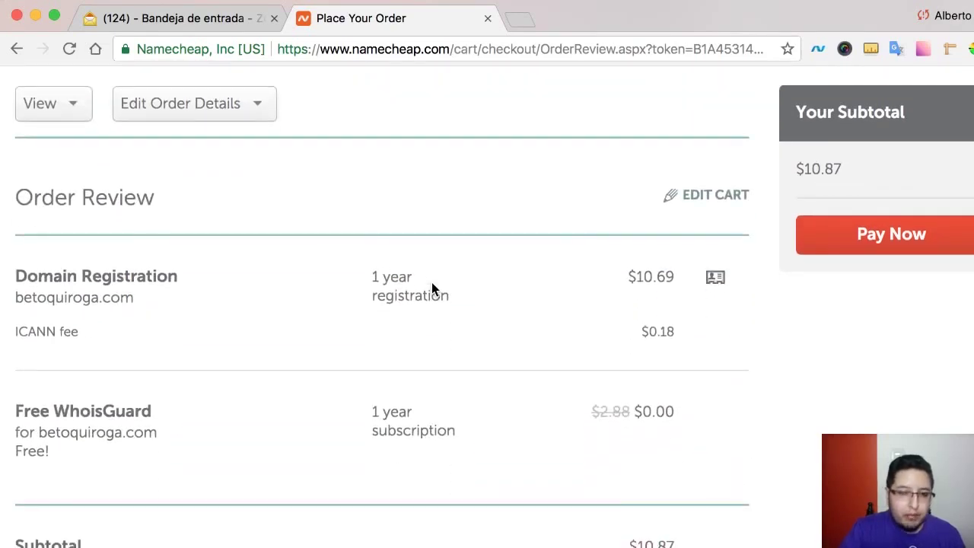
{"action": "scroll", "coordinate": [431, 283], "scroll_direction": "down", "scroll_amount": 2}
{"action": "scroll", "coordinate": [432, 287], "scroll_direction": "down", "scroll_amount": 2}
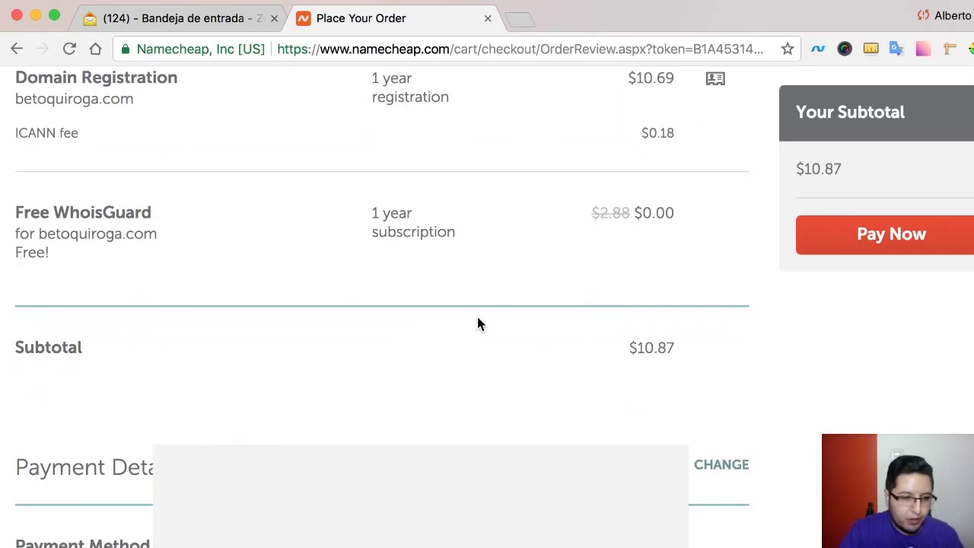
{"action": "scroll", "coordinate": [476, 318], "scroll_direction": "down", "scroll_amount": 1}
{"action": "scroll", "coordinate": [476, 313], "scroll_direction": "down", "scroll_amount": 10}
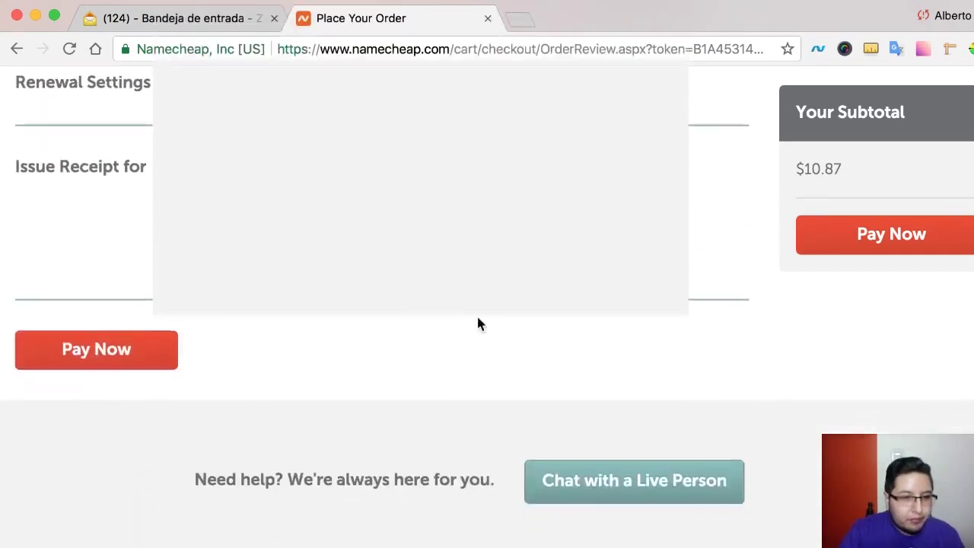
{"action": "left_click", "coordinate": [70, 350]}
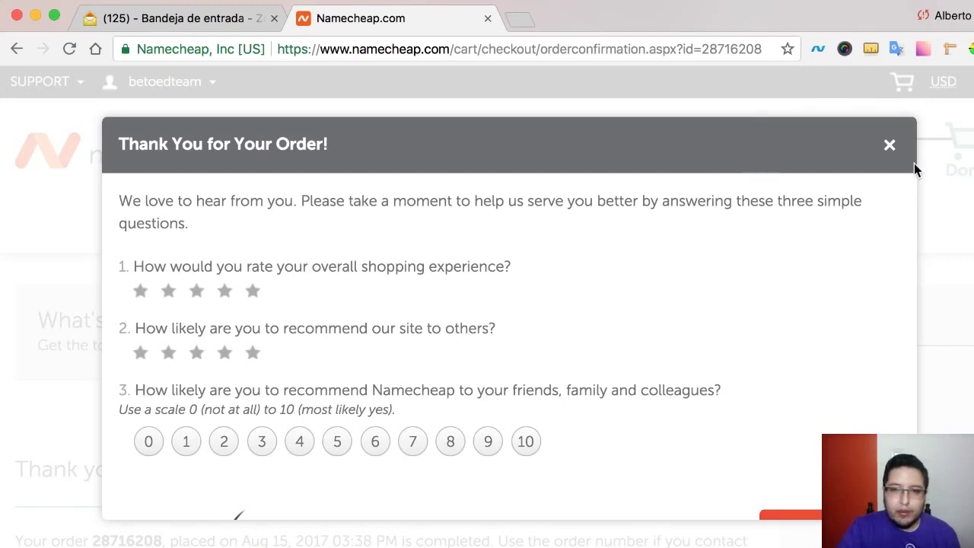
- Close the thank-you survey and return home via the namecheap logo
{"action": "scroll", "coordinate": [665, 429], "scroll_direction": "down", "scroll_amount": 3}
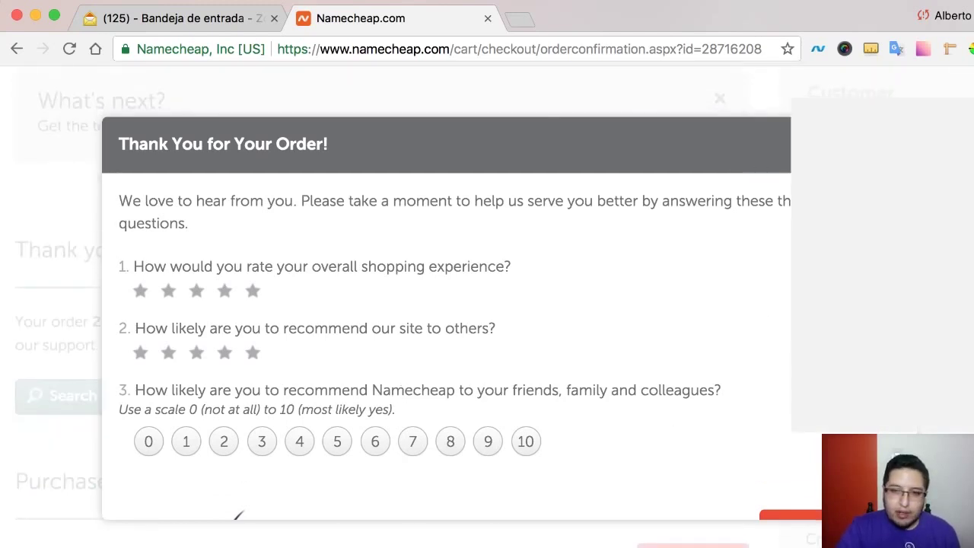
{"action": "key", "text": "Escape"}
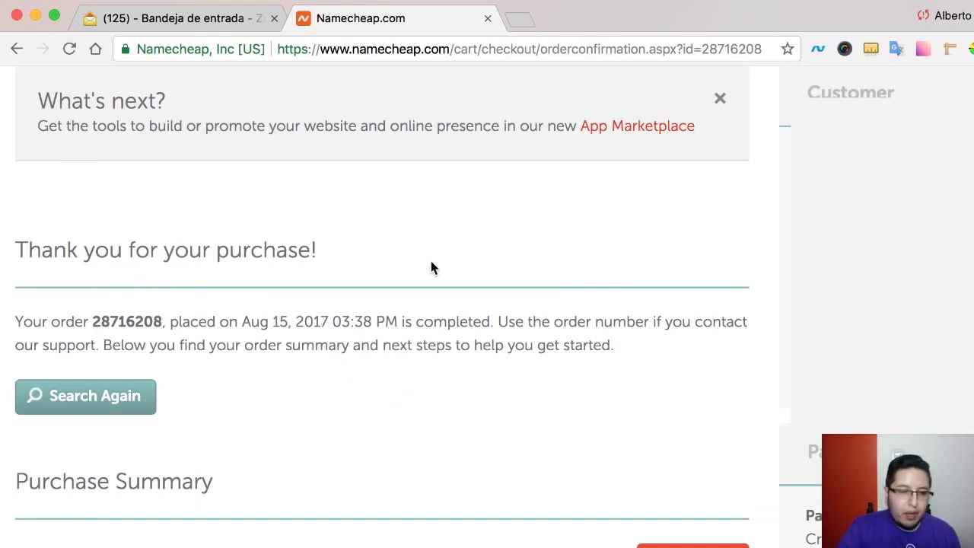
{"action": "scroll", "coordinate": [431, 261], "scroll_direction": "up", "scroll_amount": 5}
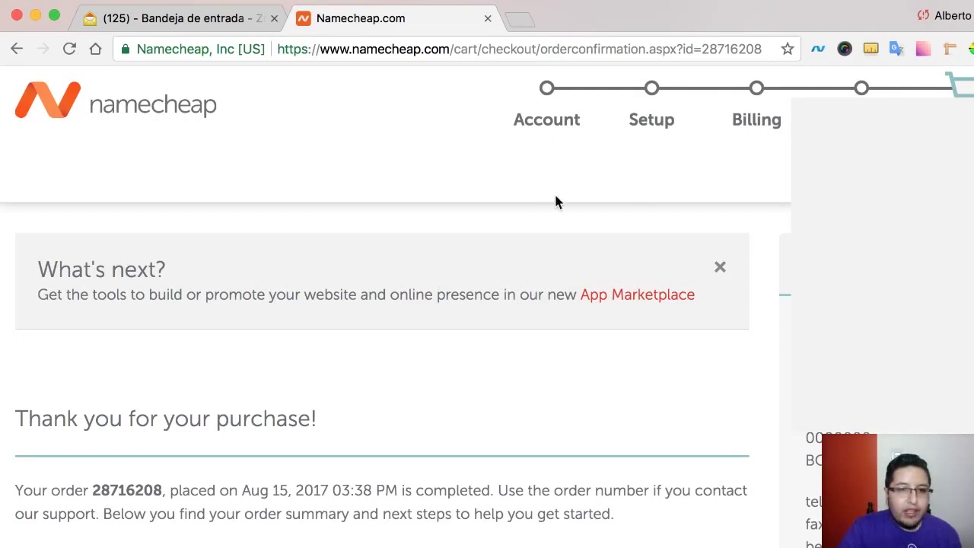
{"action": "left_click", "coordinate": [69, 111]}
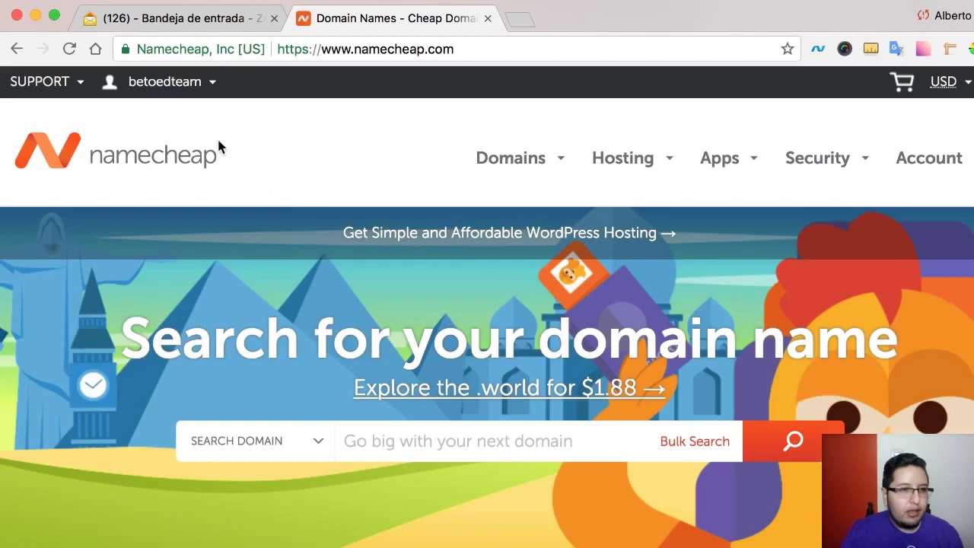
- Open Dashboard's Domain List and choose MANAGE for betoquiroga.com
{"action": "left_click", "coordinate": [211, 82]}
{"action": "left_click", "coordinate": [152, 309]}
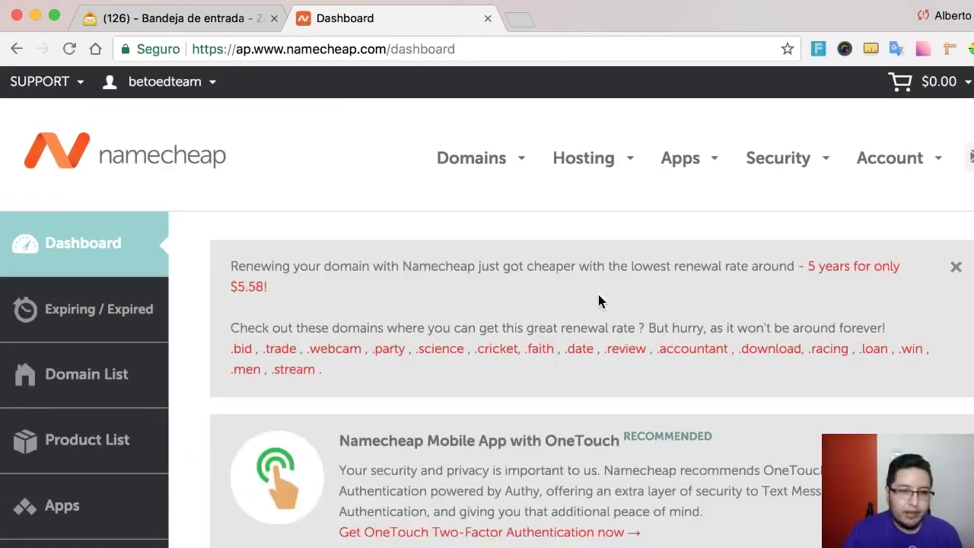
{"action": "scroll", "coordinate": [598, 300], "scroll_direction": "down", "scroll_amount": 5}
{"action": "left_click", "coordinate": [125, 229]}
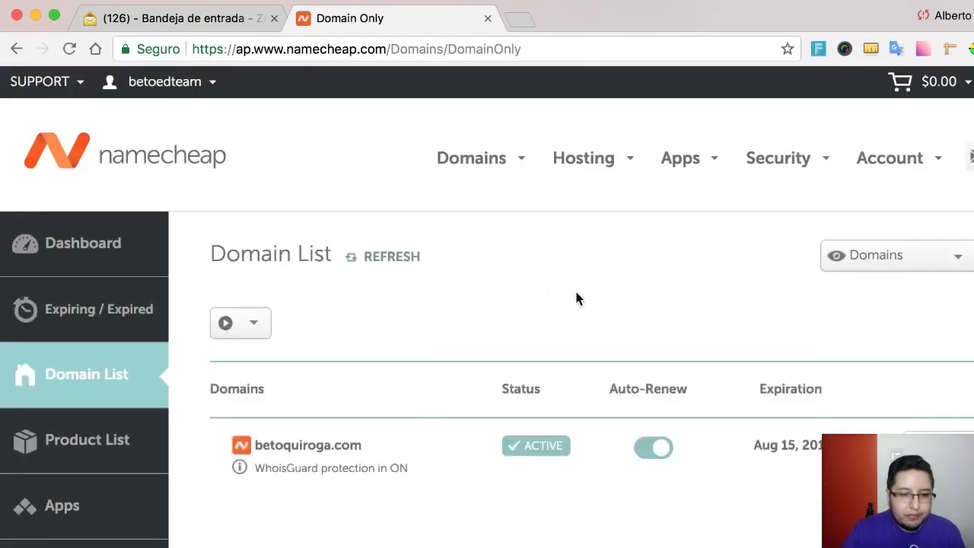
{"action": "scroll", "coordinate": [578, 295], "scroll_direction": "down", "scroll_amount": 5}
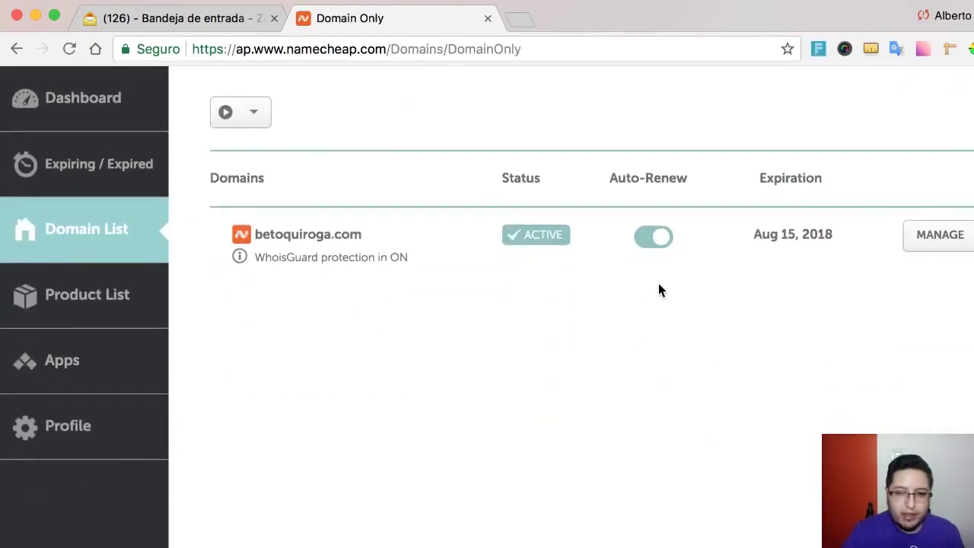
{"action": "left_click", "coordinate": [943, 240]}
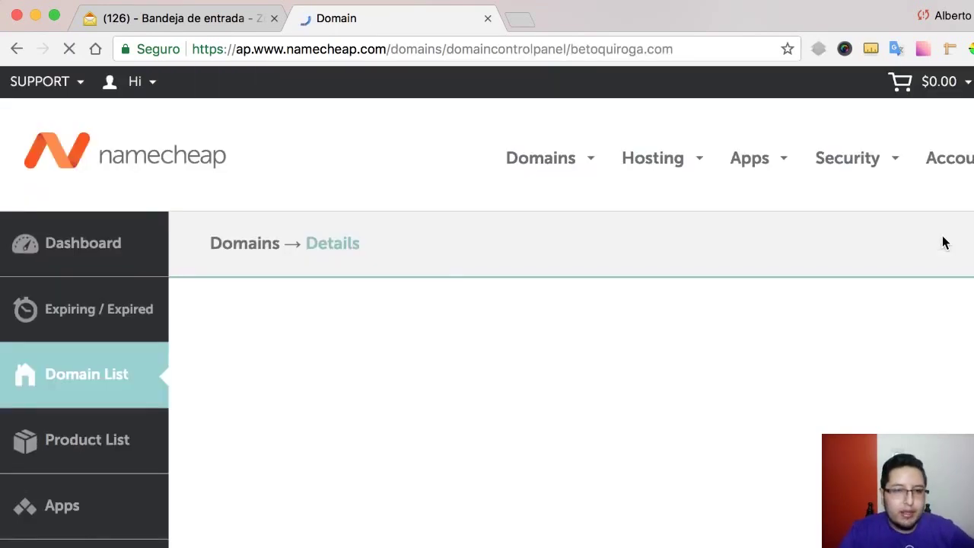
- Switch betoquiroga.com to Custom DNS with ns1.linode.com and ns2.linode.com
{"action": "scroll", "coordinate": [632, 211], "scroll_direction": "down", "scroll_amount": 5}
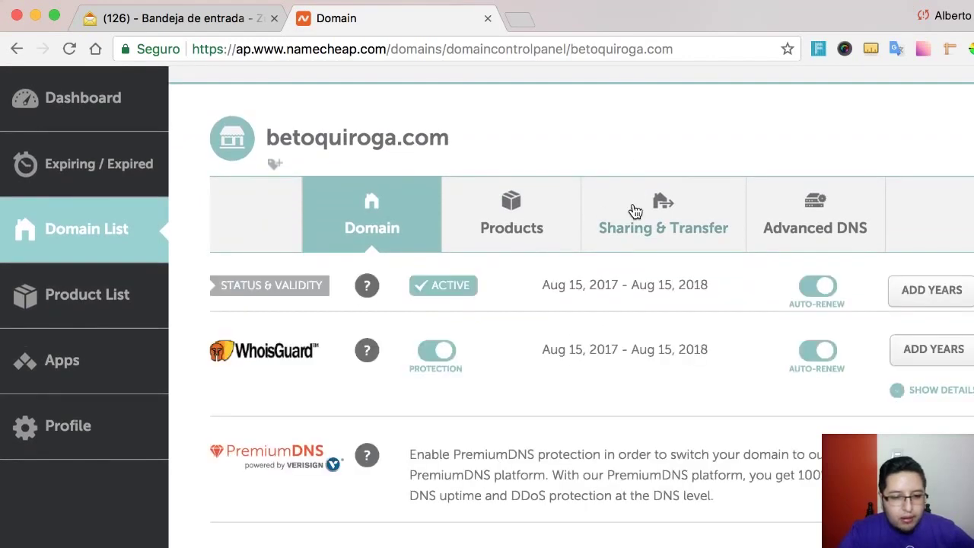
{"action": "scroll", "coordinate": [639, 228], "scroll_direction": "down", "scroll_amount": 2}
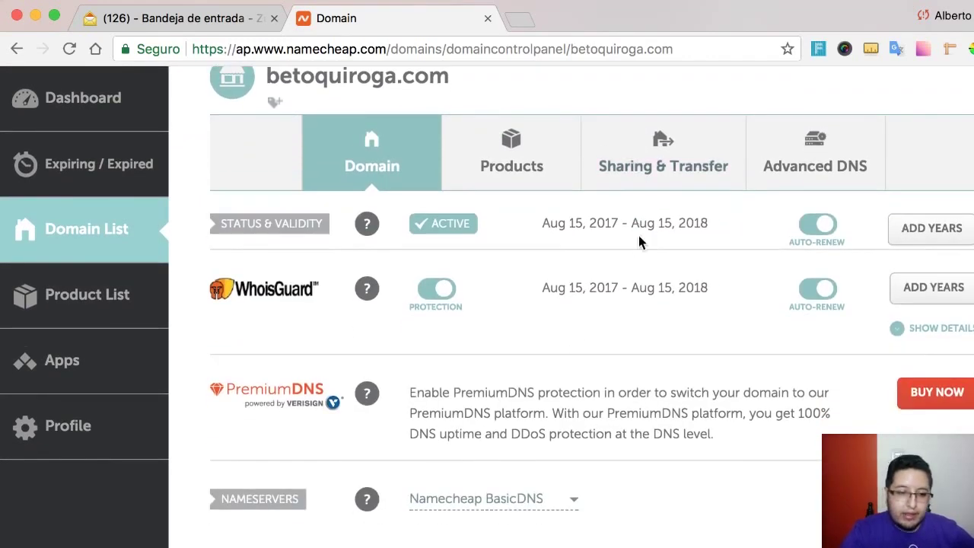
{"action": "scroll", "coordinate": [639, 242], "scroll_direction": "down", "scroll_amount": 4}
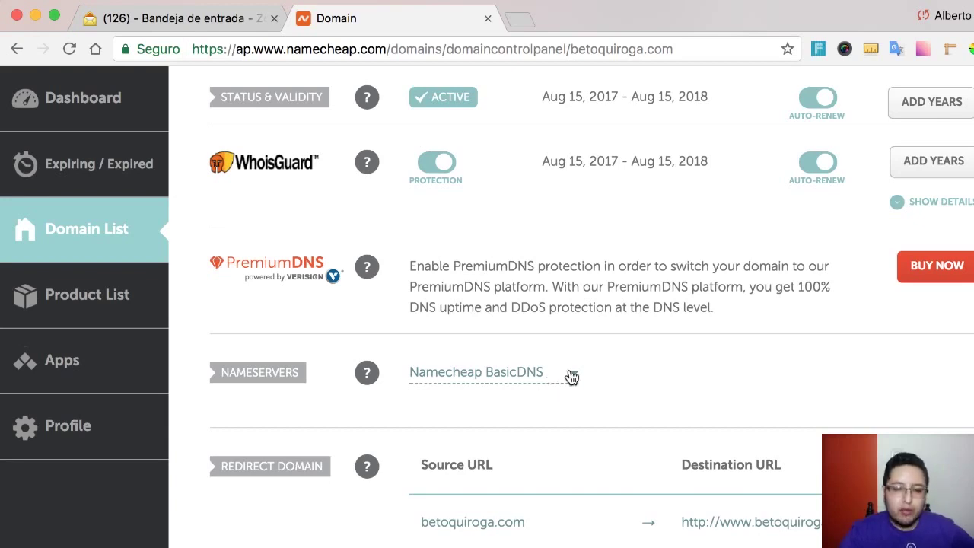
{"action": "left_click", "coordinate": [572, 374]}
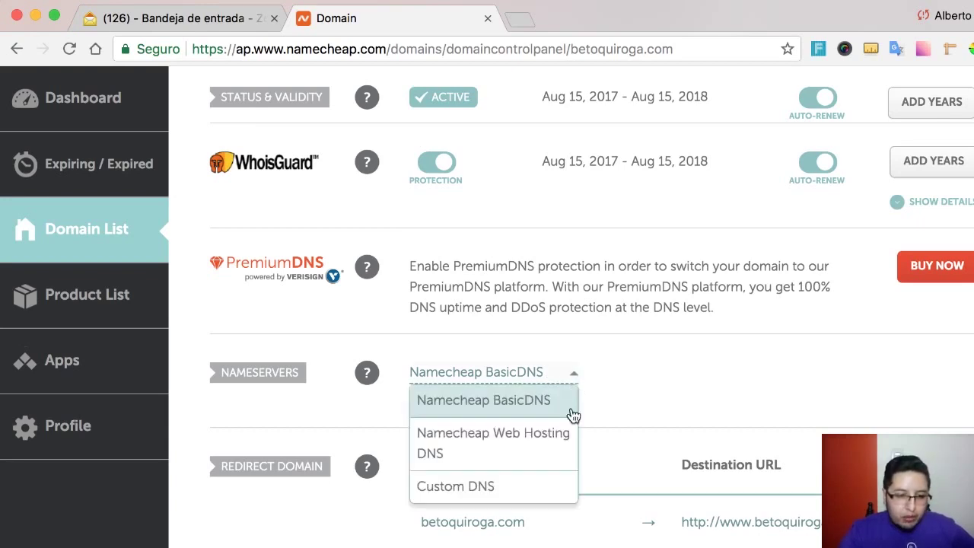
{"action": "left_click", "coordinate": [493, 487]}
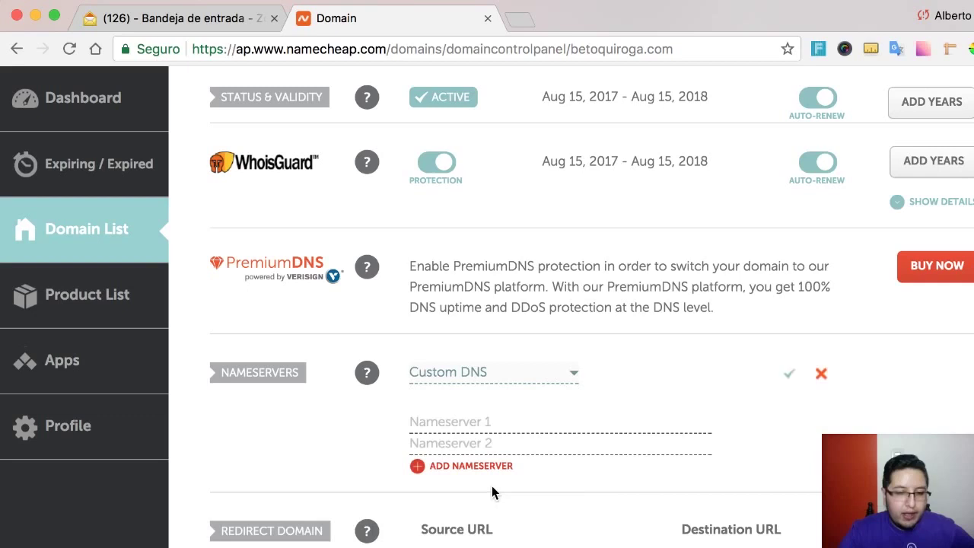
{"action": "left_click", "coordinate": [500, 420]}
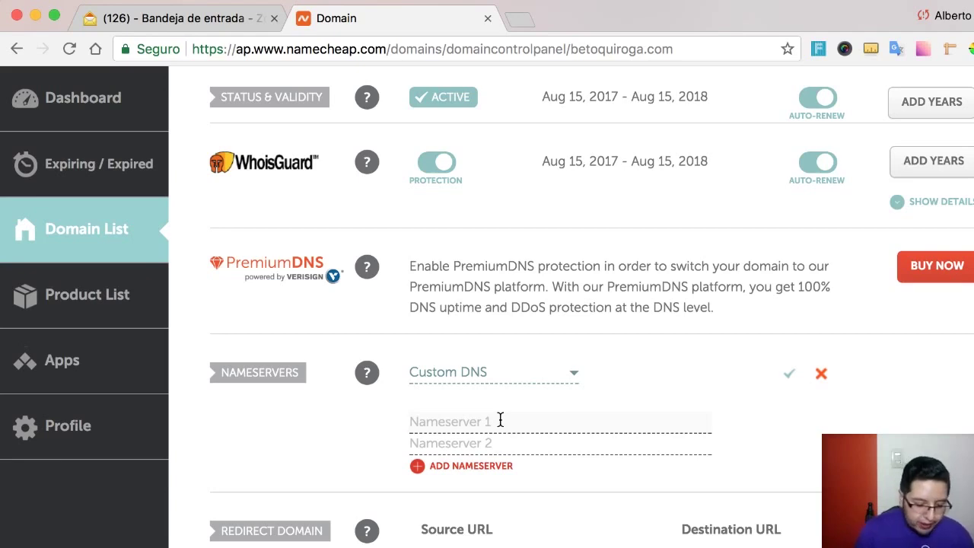
{"action": "type", "text": "ns1"}
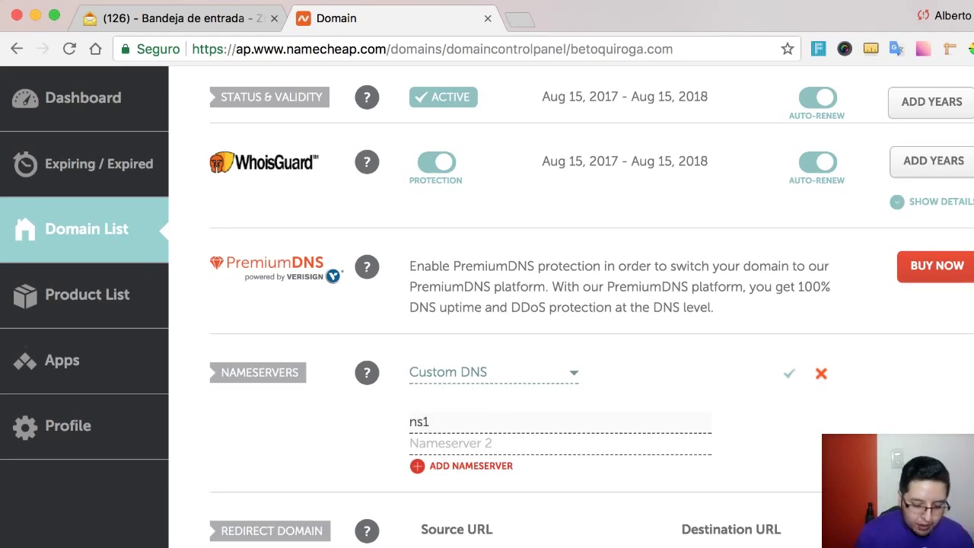
{"action": "type", "text": ".lin"}
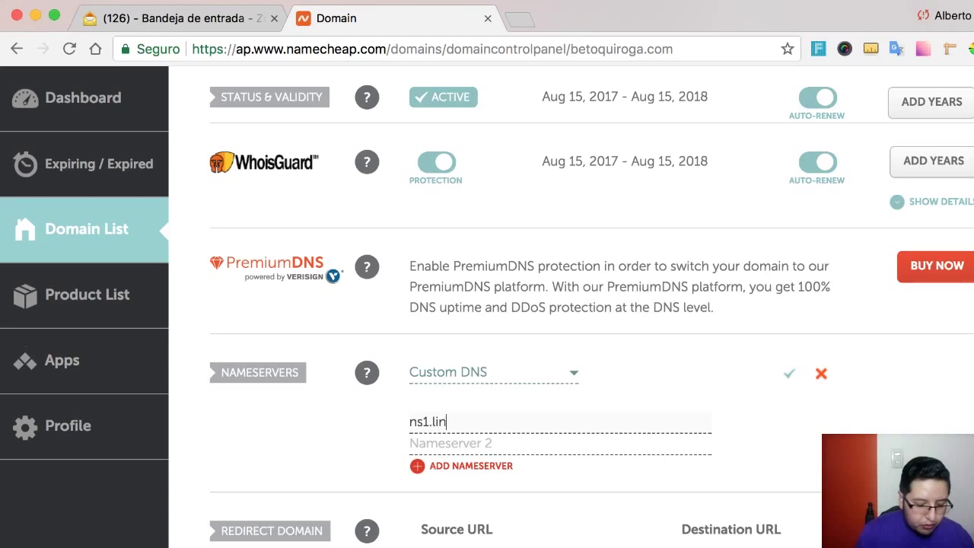
{"action": "type", "text": "ode.com"}
{"action": "key", "text": "Tab"}
{"action": "type", "text": "ns2.linode.com"}
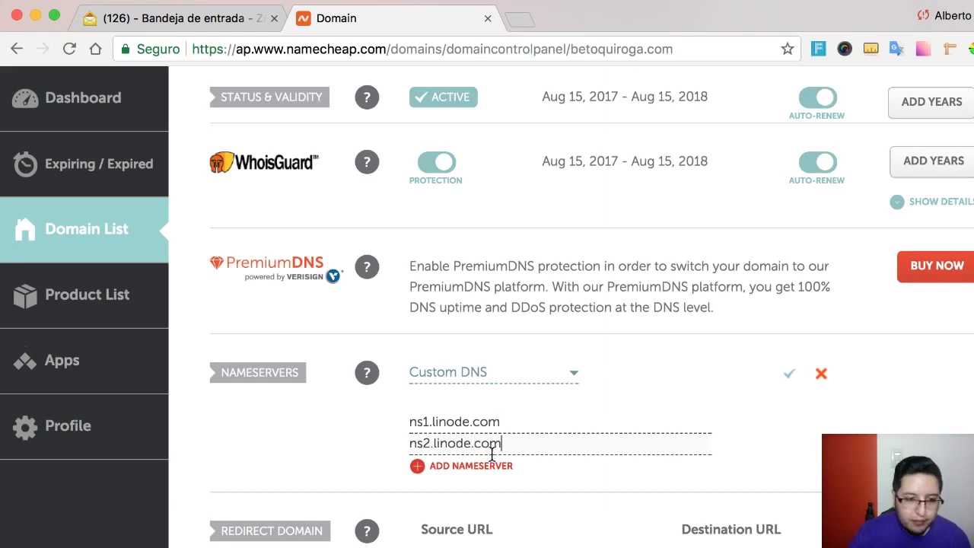
- Add three more nameserver entries, each filled with a copy of ns2.linode.com
{"action": "left_click", "coordinate": [469, 466]}
{"action": "left_click", "coordinate": [467, 488]}
{"action": "left_click", "coordinate": [465, 508]}
{"action": "left_click", "coordinate": [472, 468]}
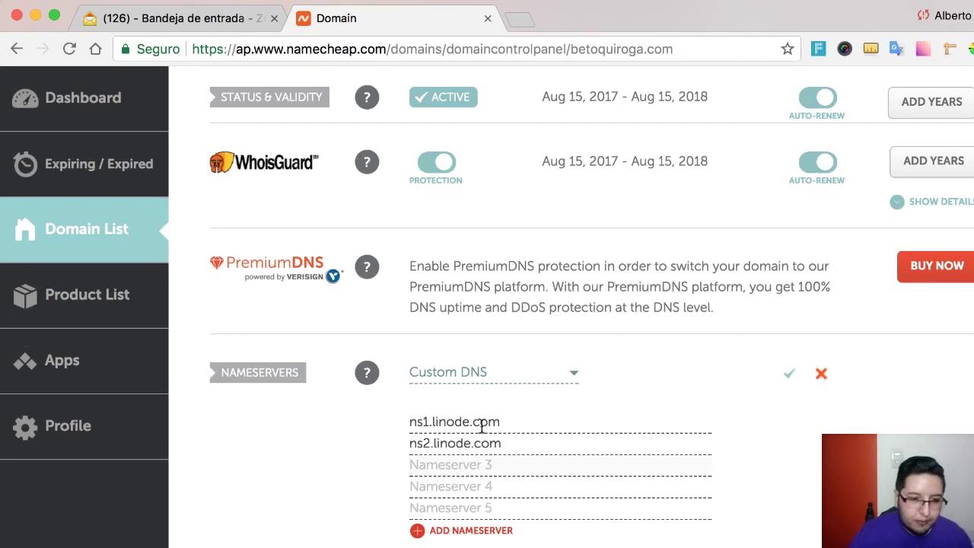
{"action": "left_click_drag", "start_coordinate": [502, 443], "coordinate": [376, 455]}
{"action": "key", "text": "super+c"}
{"action": "left_click", "coordinate": [429, 464]}
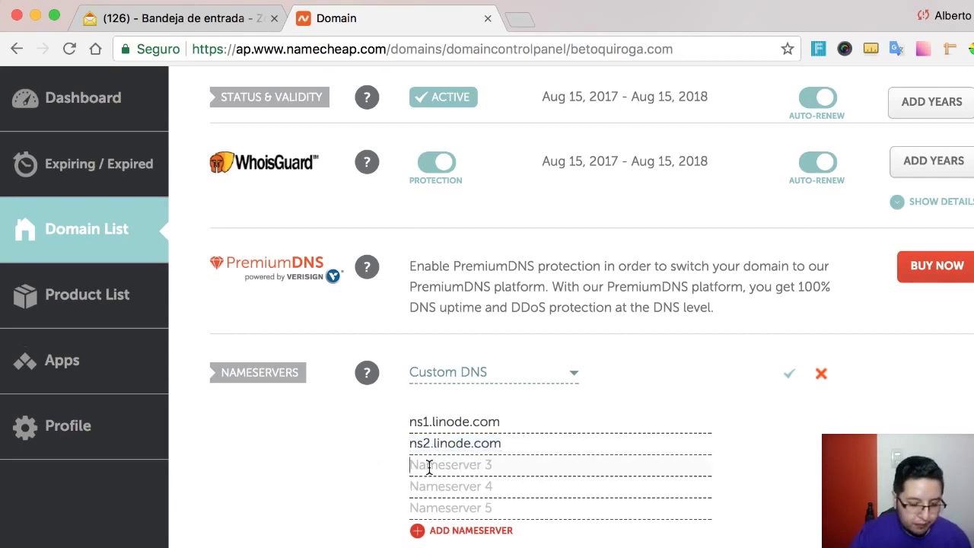
{"action": "key", "text": "super+v"}
{"action": "left_click", "coordinate": [439, 487]}
{"action": "key", "text": "super+v"}
{"action": "key", "text": "ctrl+v"}
- Change the new entries to ns3, ns4 and ns5.linode.com and save the nameservers
{"action": "left_click", "coordinate": [432, 465]}
{"action": "key", "text": "BackSpace"}
{"action": "type", "text": "3"}
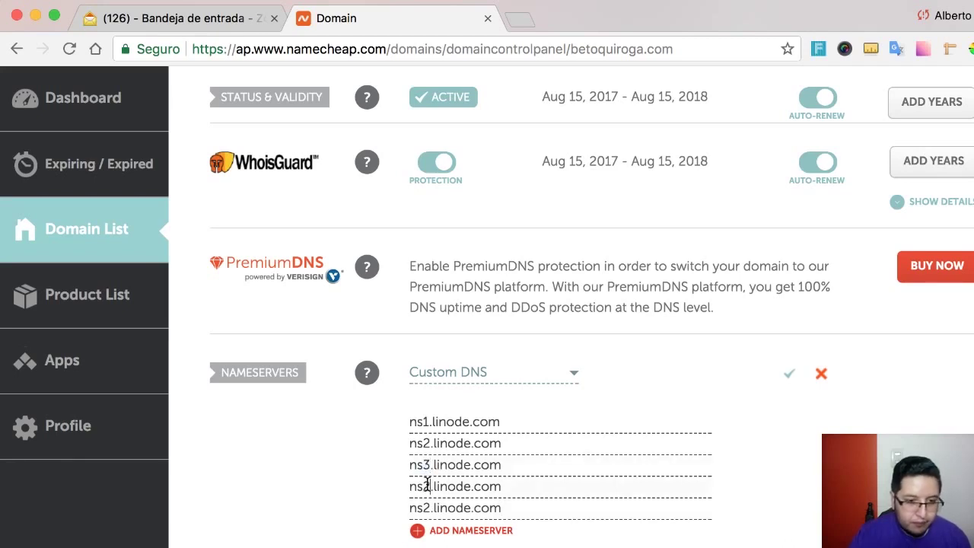
{"action": "left_click", "coordinate": [430, 486]}
{"action": "key", "text": "BackSpace"}
{"action": "type", "text": "4"}
{"action": "left_click", "coordinate": [429, 507]}
{"action": "key", "text": "BackSpace"}
{"action": "type", "text": "5"}
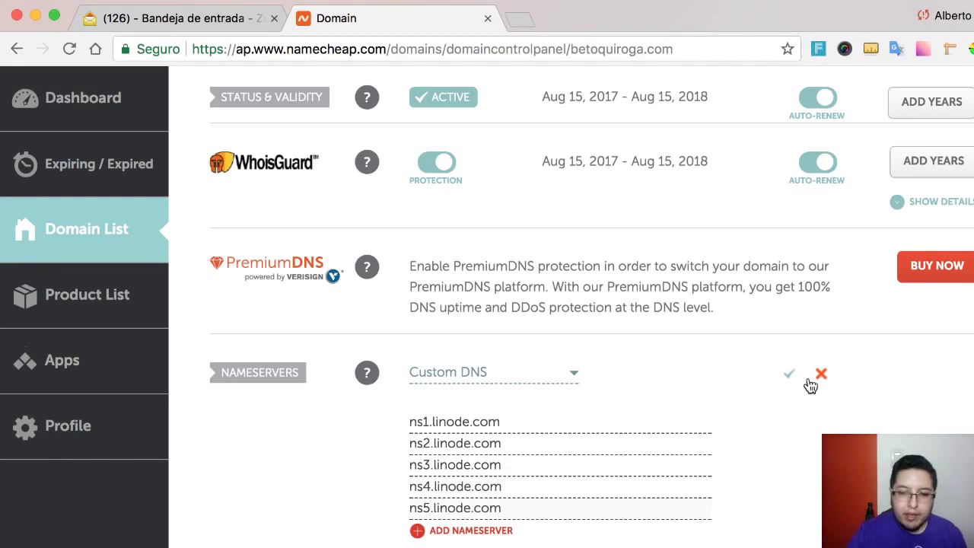
{"action": "left_click", "coordinate": [790, 376]}
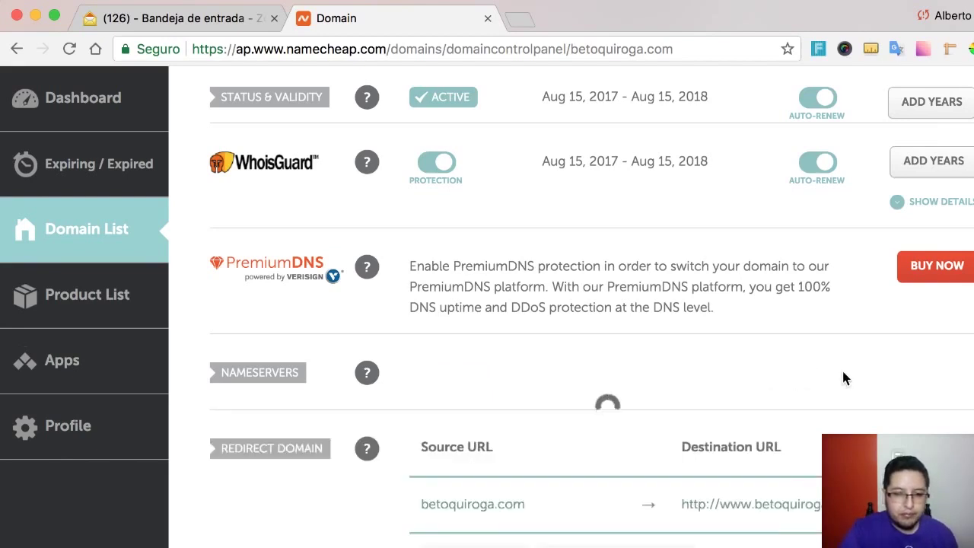
- Highlight Namecheap's notice that the DNS change may take up to 48 hours to propagate
{"action": "scroll", "coordinate": [790, 417], "scroll_direction": "down", "scroll_amount": 2}
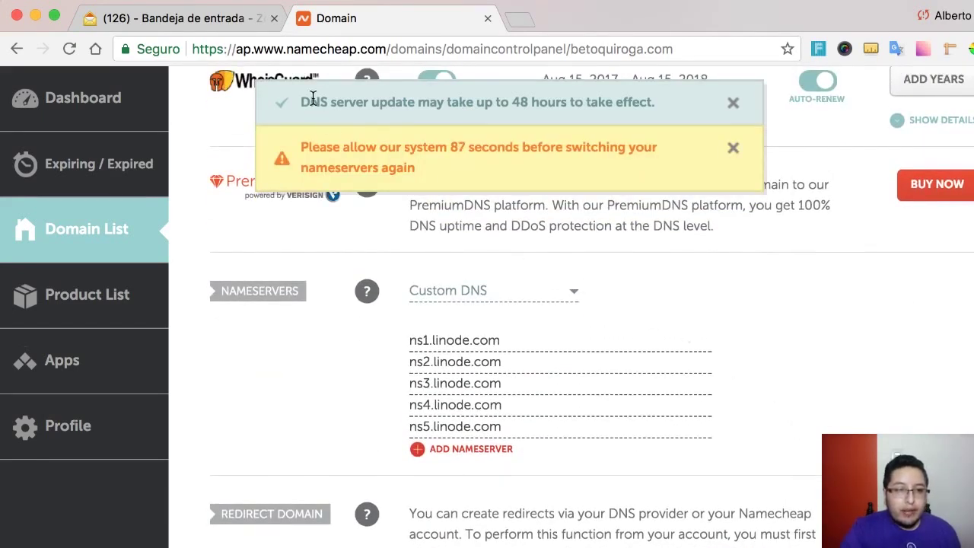
{"action": "left_click_drag", "start_coordinate": [311, 97], "coordinate": [545, 108]}
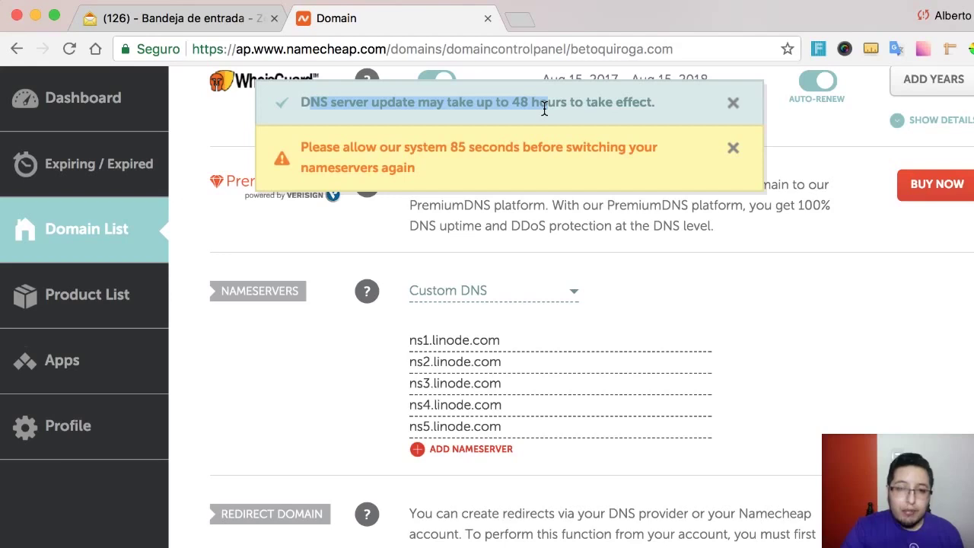
{"action": "left_click", "coordinate": [582, 105]}
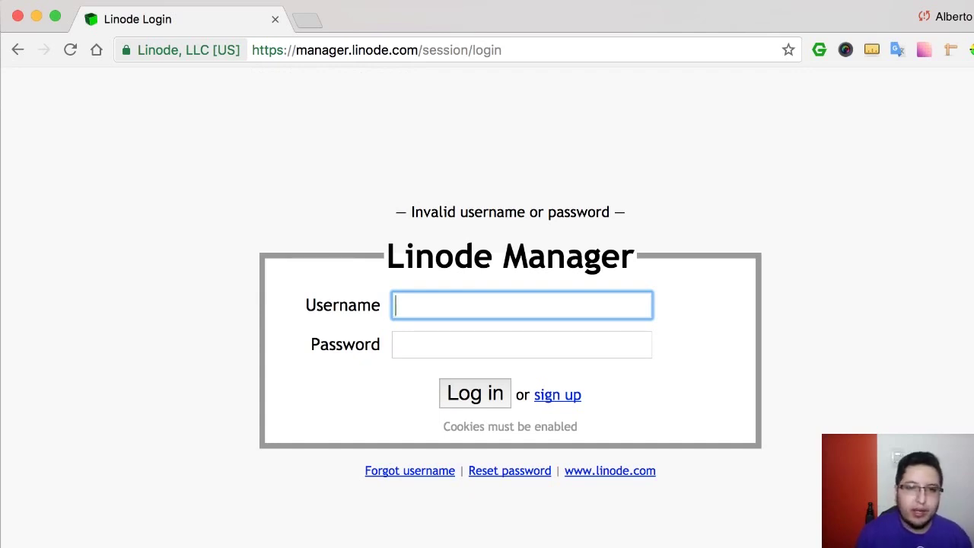
- Log into Linode Manager with the saved username and account password, then go to DNS Manager
{"action": "type", "text": "beto"}
{"action": "key", "text": "Down"}
{"action": "key", "text": "Tab"}
{"action": "type", "text": "•••••••••••••"}
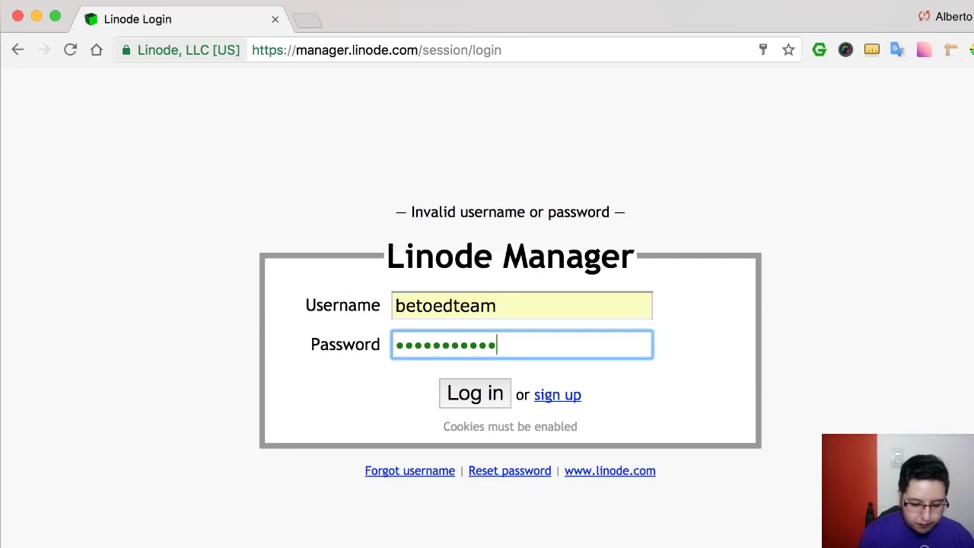
{"action": "key", "text": "Return"}
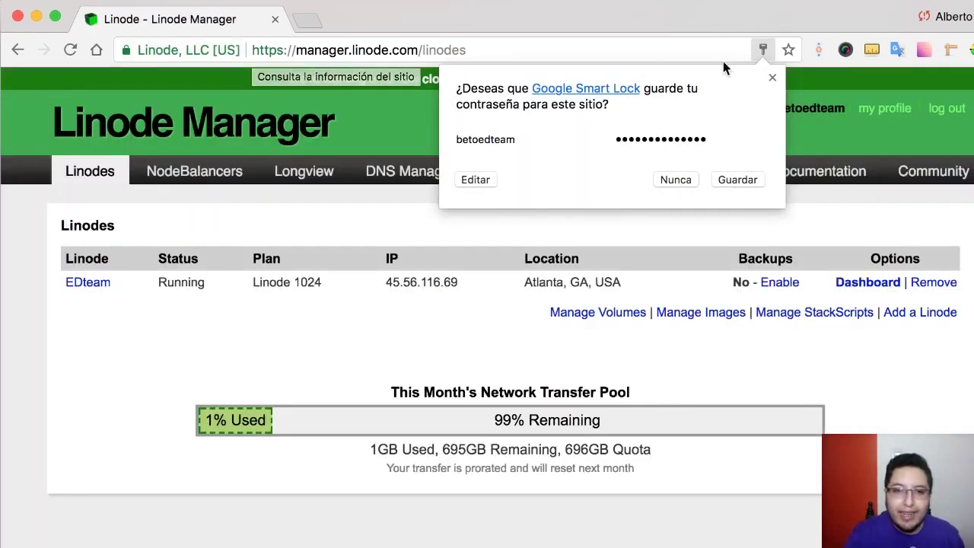
{"action": "left_click", "coordinate": [772, 76]}
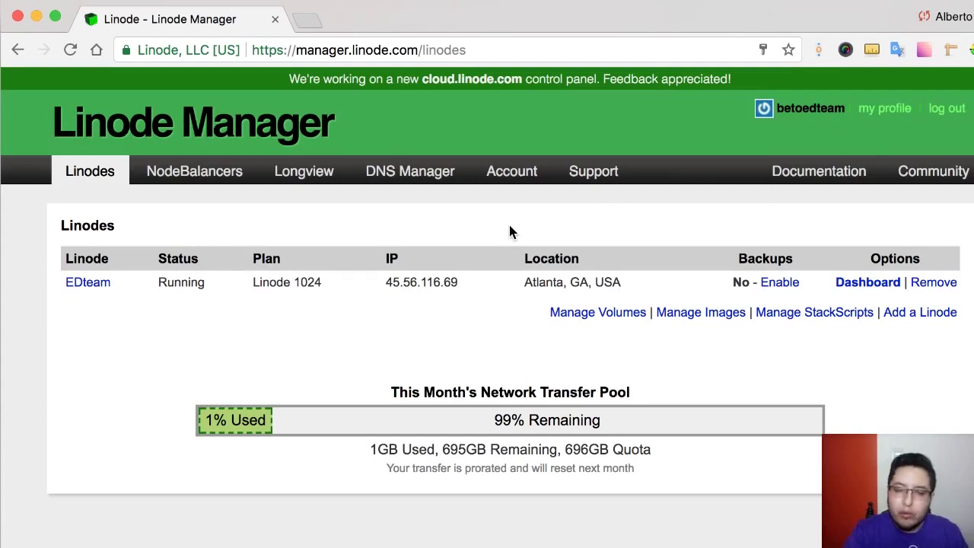
{"action": "left_click", "coordinate": [418, 177]}
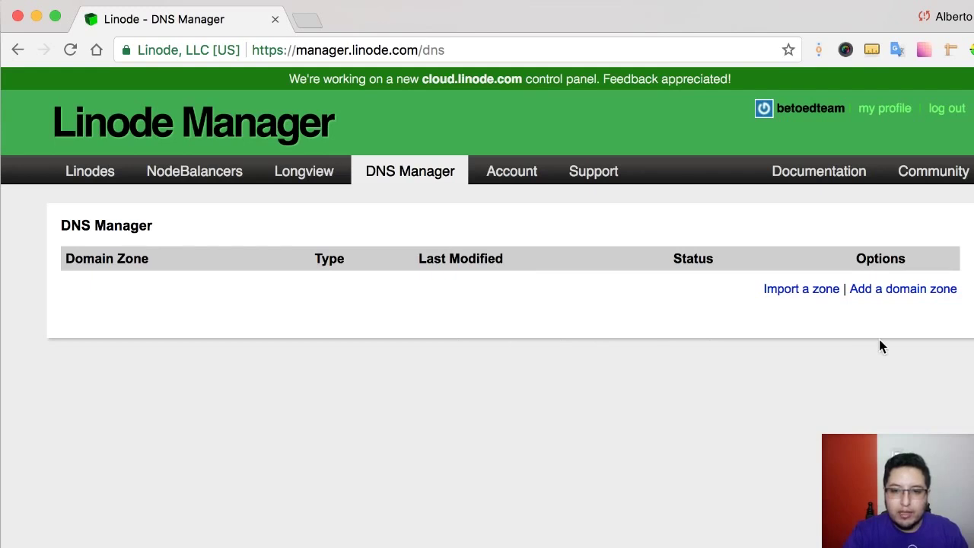
- Add a betoquiroga.com master zone with an SOA contact e-mail and EDteam default records
{"action": "left_click", "coordinate": [905, 293]}
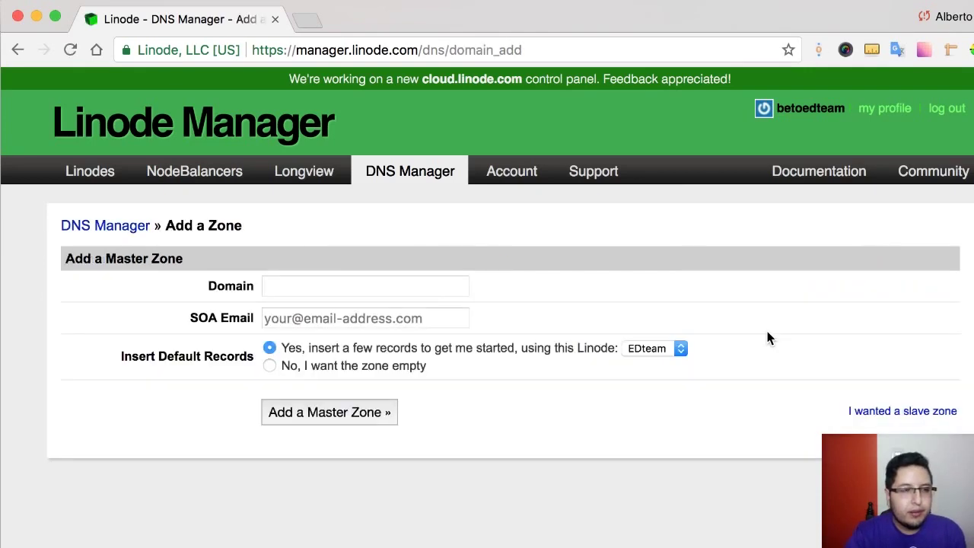
{"action": "left_click", "coordinate": [392, 287]}
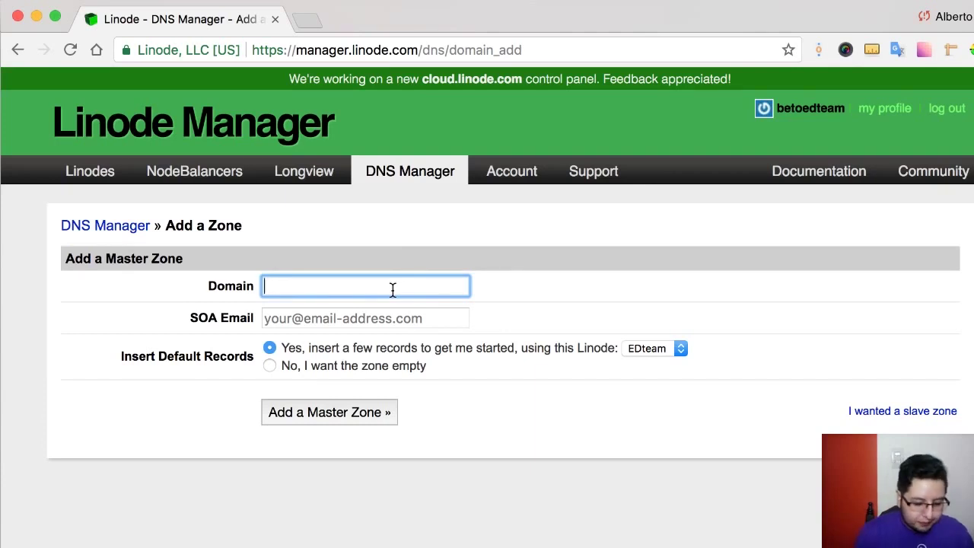
{"action": "type", "text": "betoquiroga"}
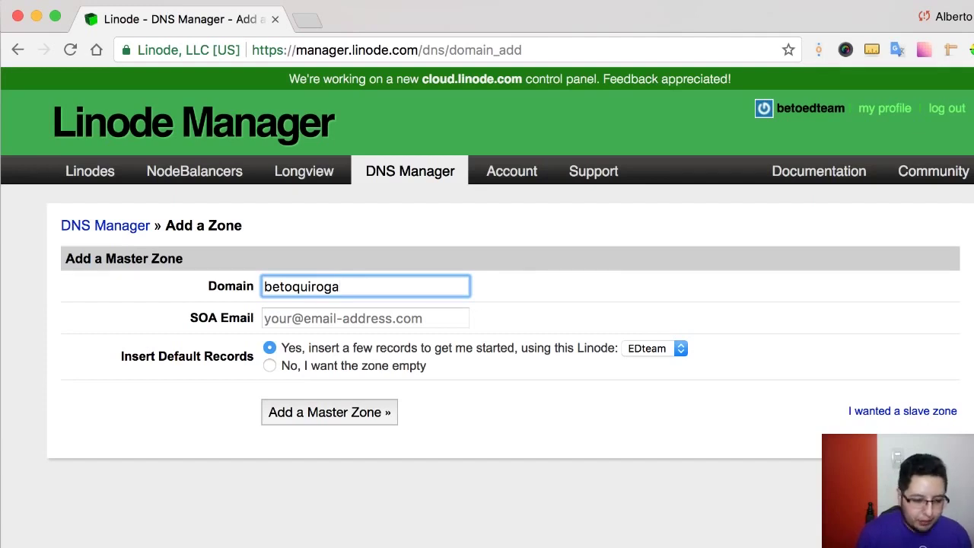
{"action": "type", "text": ".com"}
{"action": "key", "text": "Tab"}
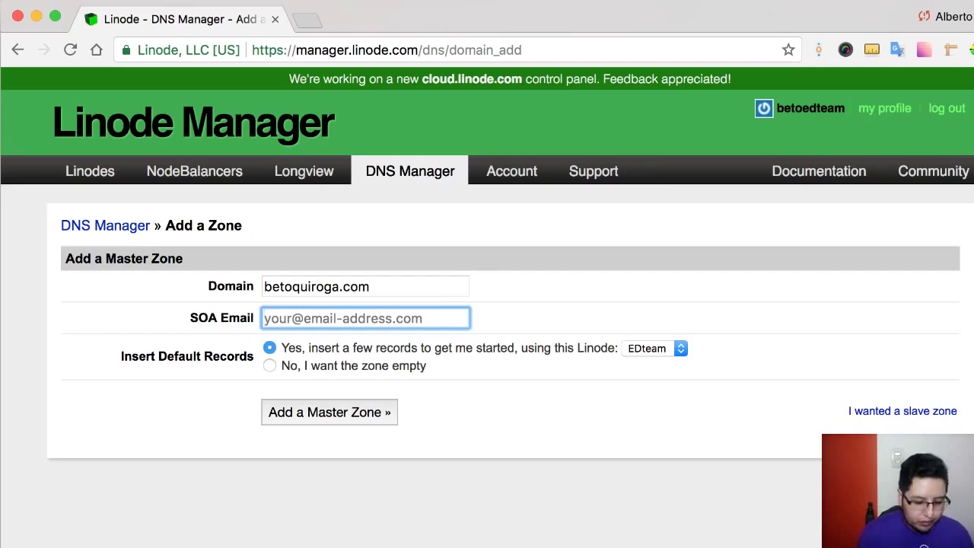
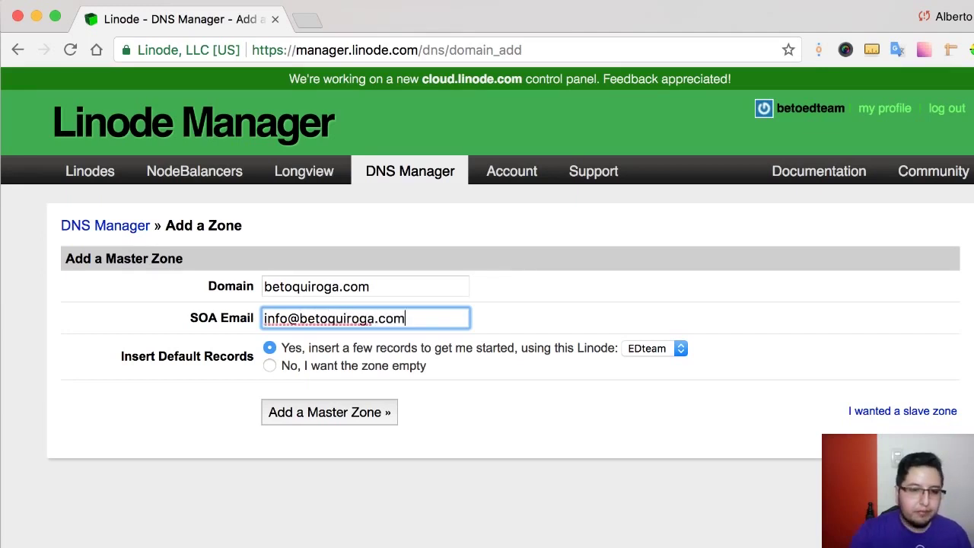
{"action": "left_click", "coordinate": [427, 362]}
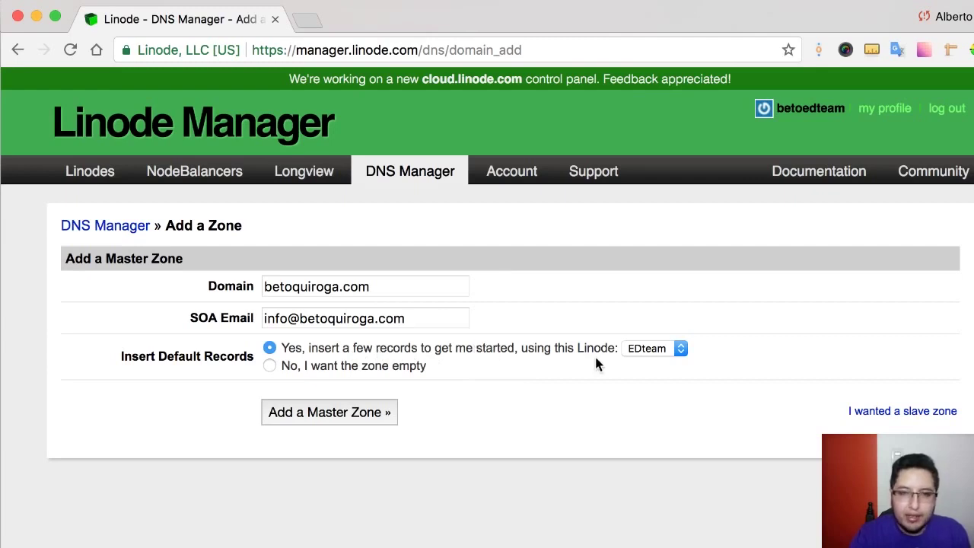
{"action": "left_click", "coordinate": [654, 350]}
{"action": "left_click", "coordinate": [667, 348]}
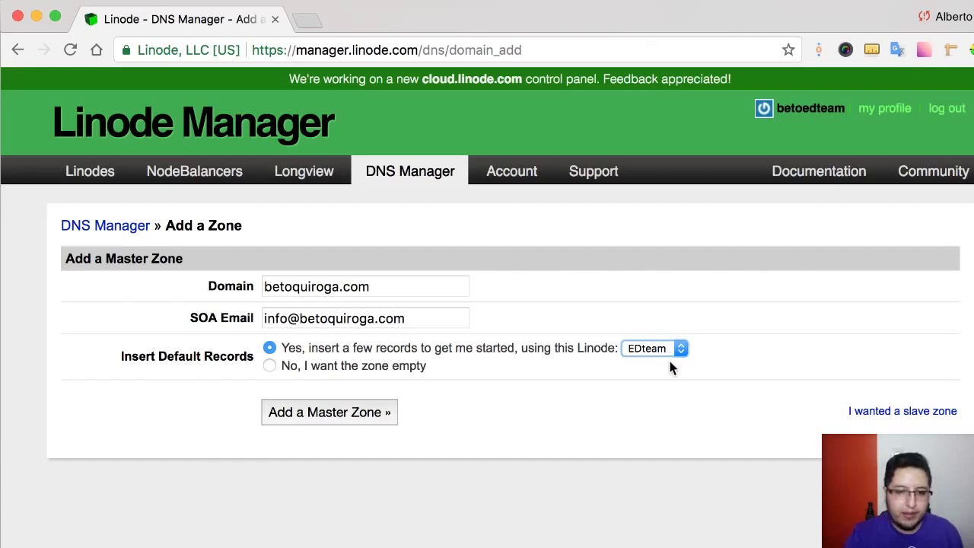
{"action": "left_click", "coordinate": [343, 419]}
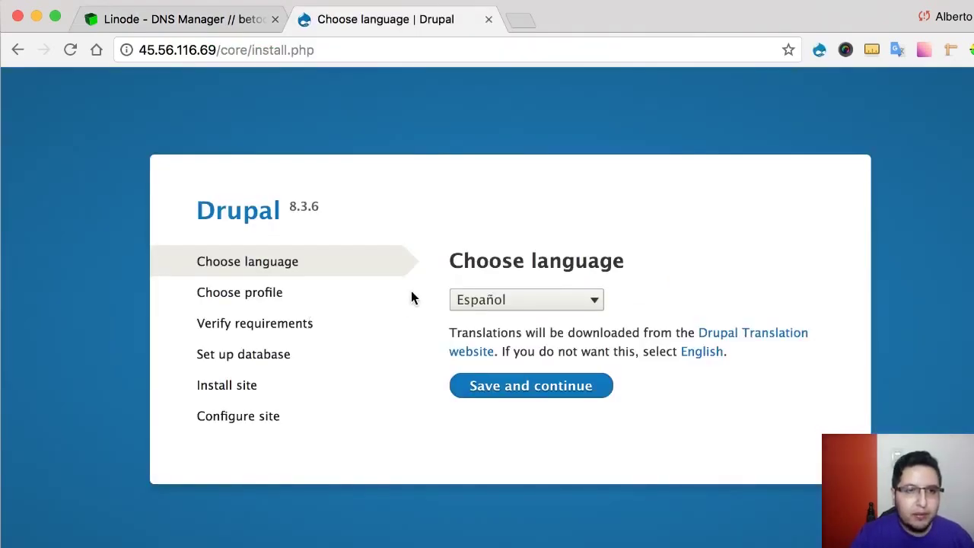
- Load betoquiroga.com in a new tab and compare it with the IP-address installer tab
{"action": "left_click", "coordinate": [522, 25]}
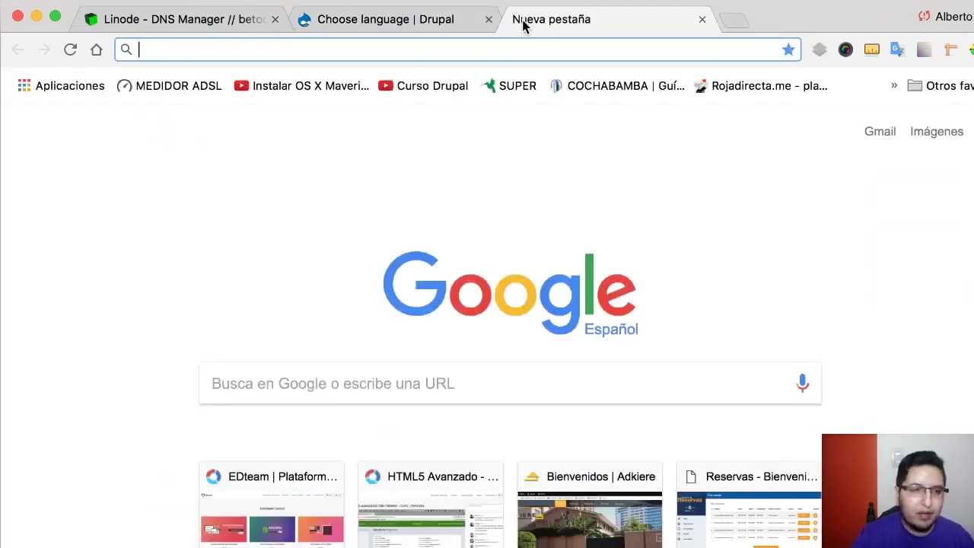
{"action": "type", "text": "betoquiroga.com"}
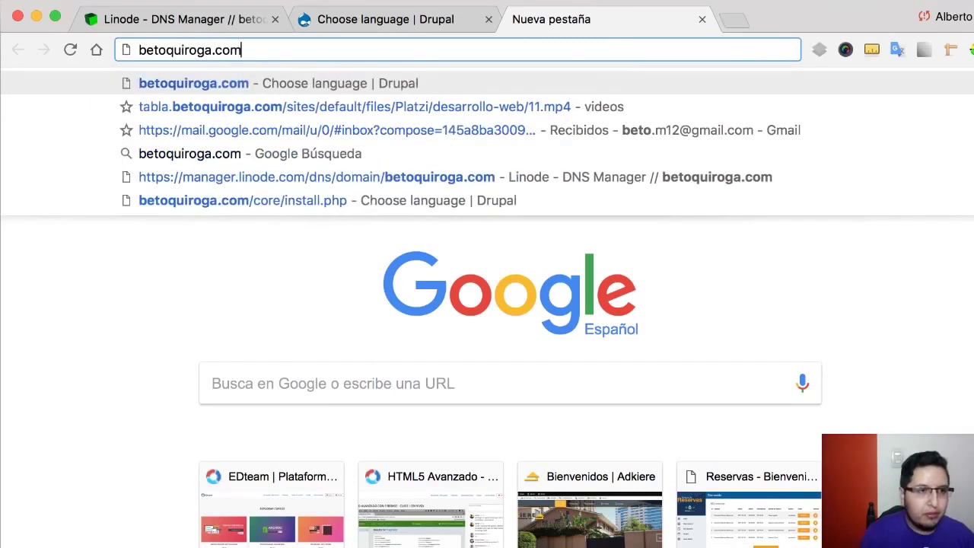
{"action": "key", "text": "Return"}
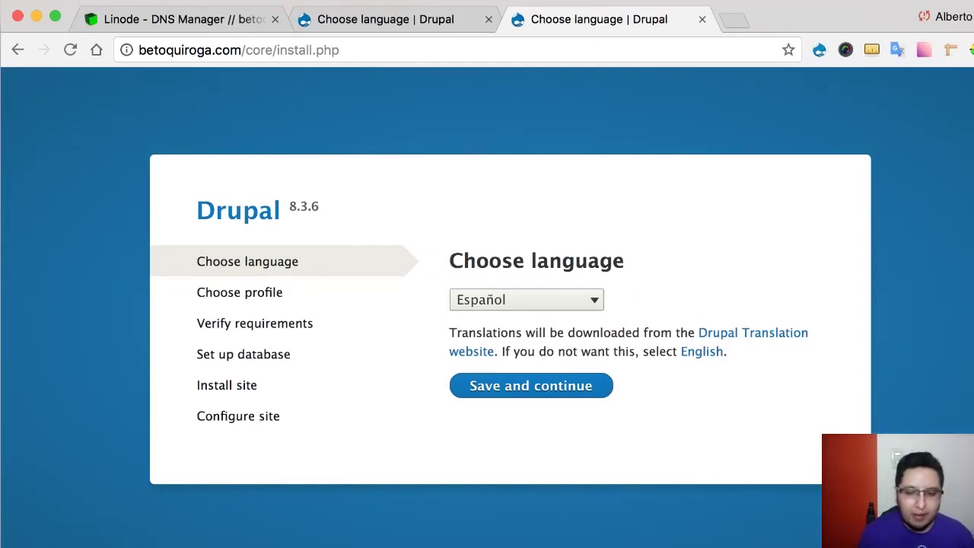
{"action": "left_click", "coordinate": [419, 23]}
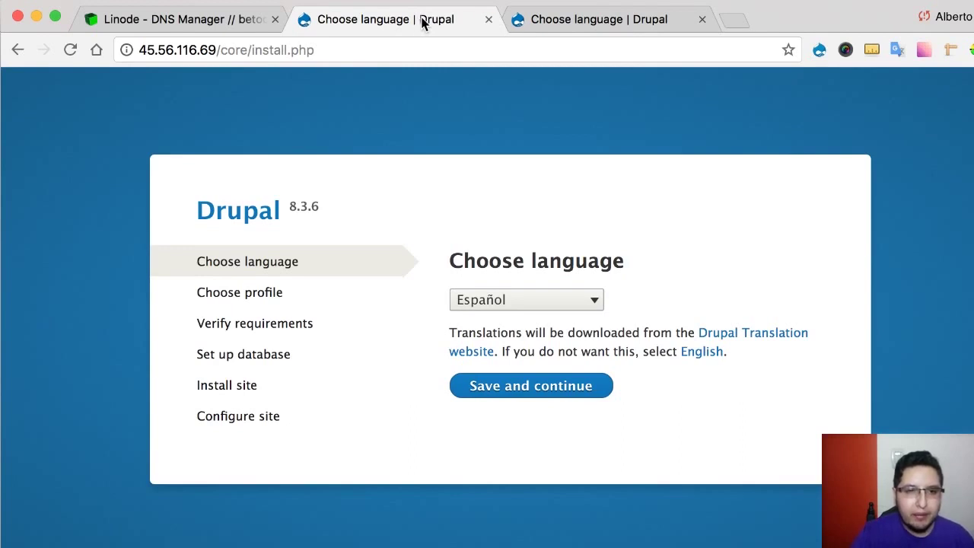
{"action": "left_click", "coordinate": [537, 23]}
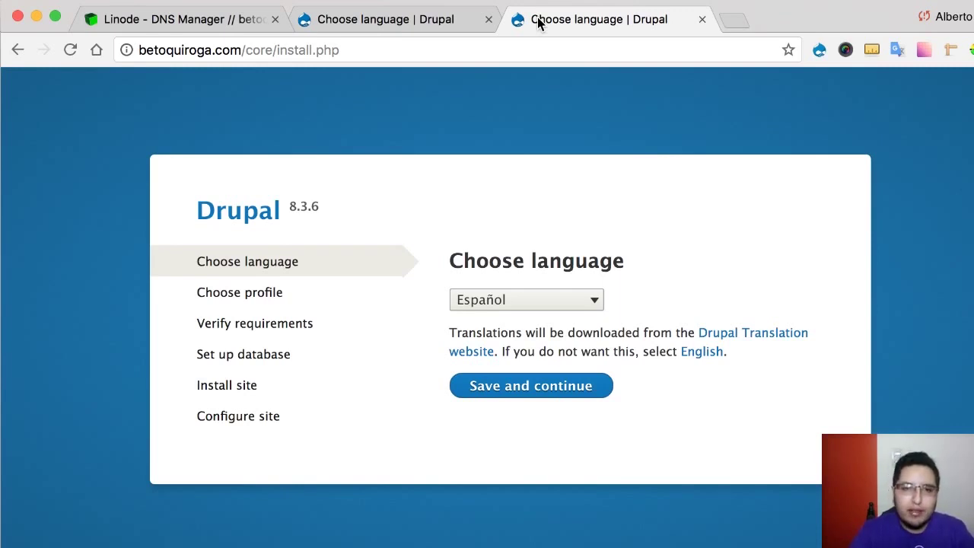
- Load the Zoho home page in a fresh browser tab
{"action": "left_click", "coordinate": [724, 25]}
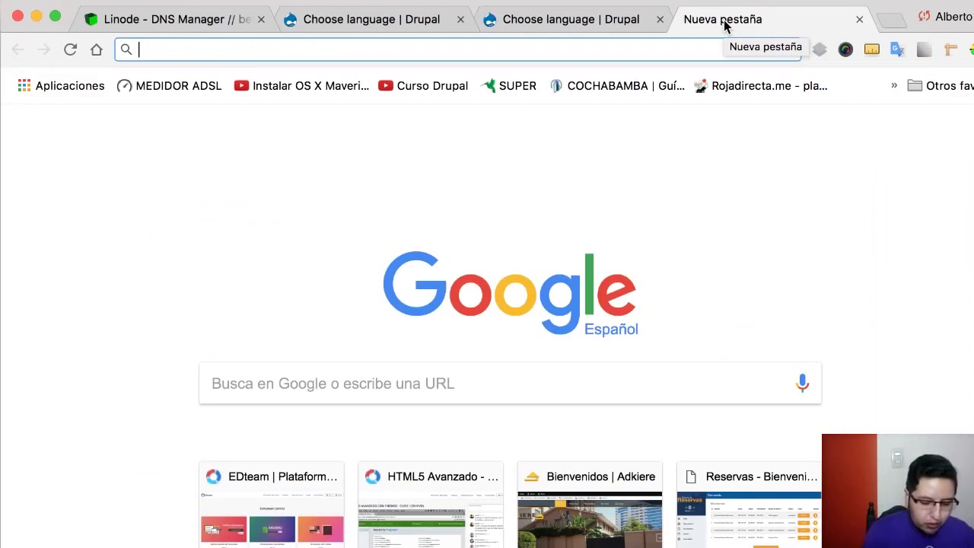
{"action": "type", "text": "z"}
{"action": "key", "text": "super+w"}
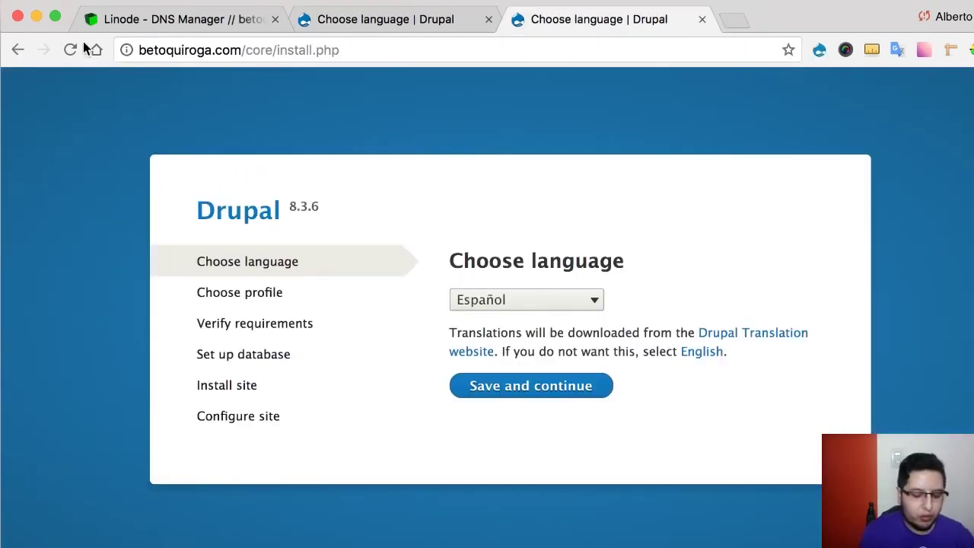
{"action": "key", "text": "super+t"}
{"action": "type", "text": "zoho.com"}
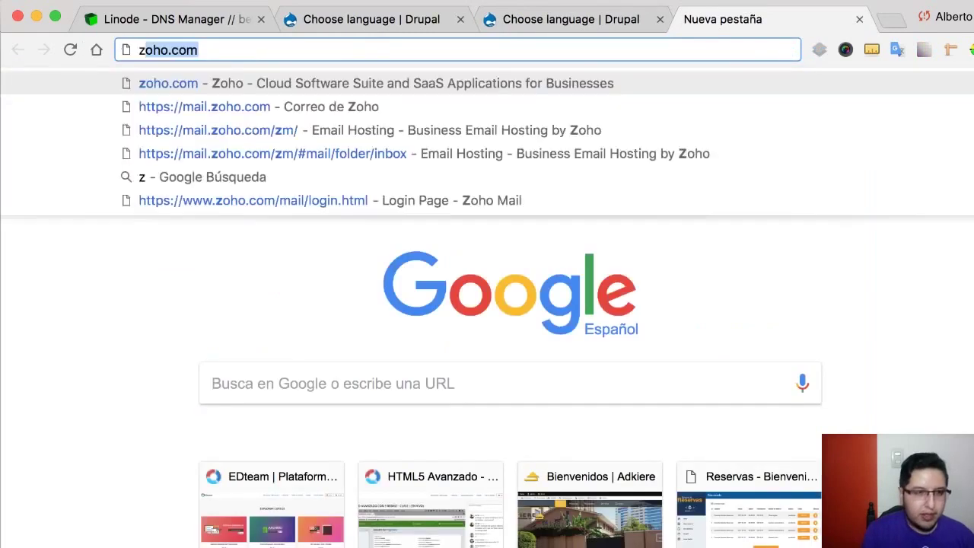
{"action": "key", "text": "Return"}
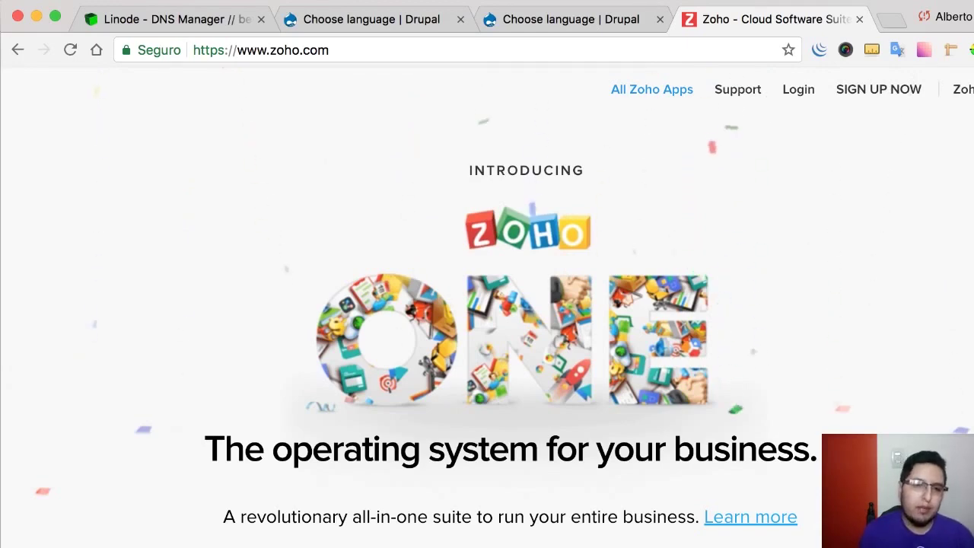
- Go from the Zoho Mail product page to its plans and pricing page
{"action": "scroll", "coordinate": [601, 374], "scroll_direction": "up", "scroll_amount": 2}
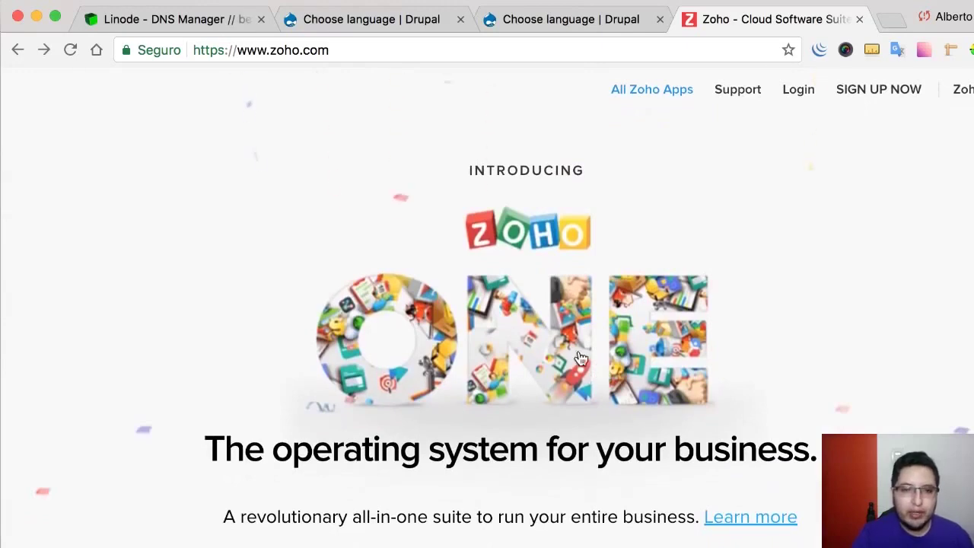
{"action": "scroll", "coordinate": [535, 300], "scroll_direction": "down", "scroll_amount": 5}
{"action": "scroll", "coordinate": [535, 301], "scroll_direction": "down", "scroll_amount": 10}
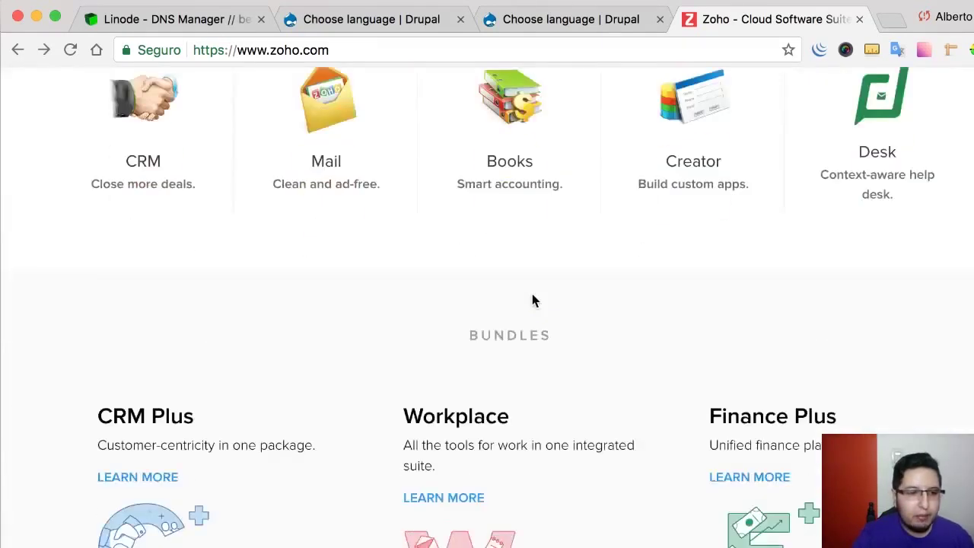
{"action": "scroll", "coordinate": [533, 300], "scroll_direction": "up", "scroll_amount": 3}
{"action": "left_click", "coordinate": [332, 239]}
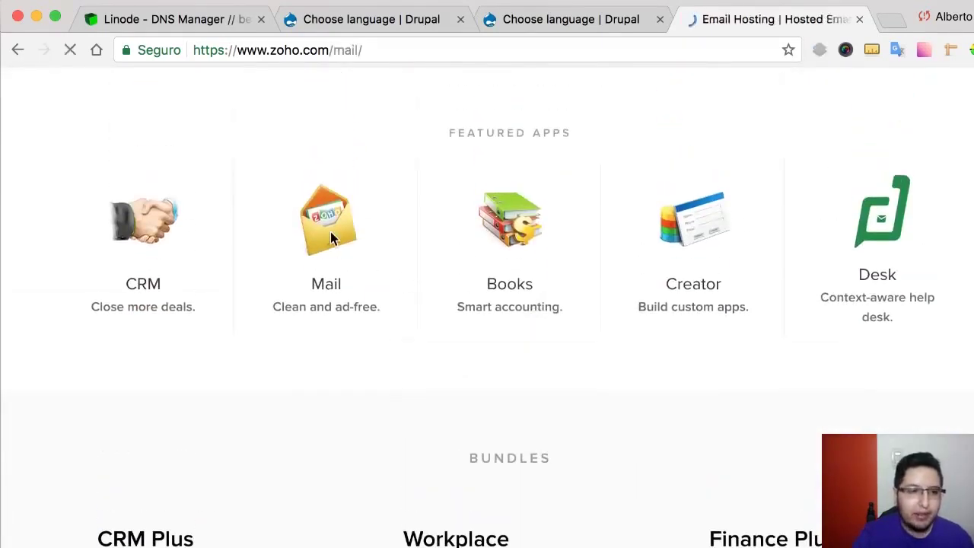
{"action": "scroll", "coordinate": [525, 262], "scroll_direction": "down", "scroll_amount": 2}
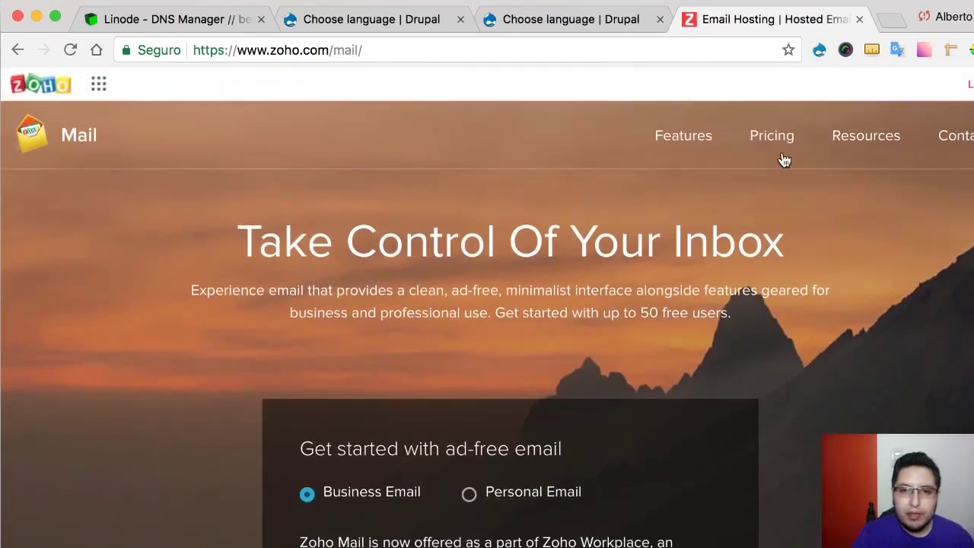
{"action": "left_click", "coordinate": [767, 137]}
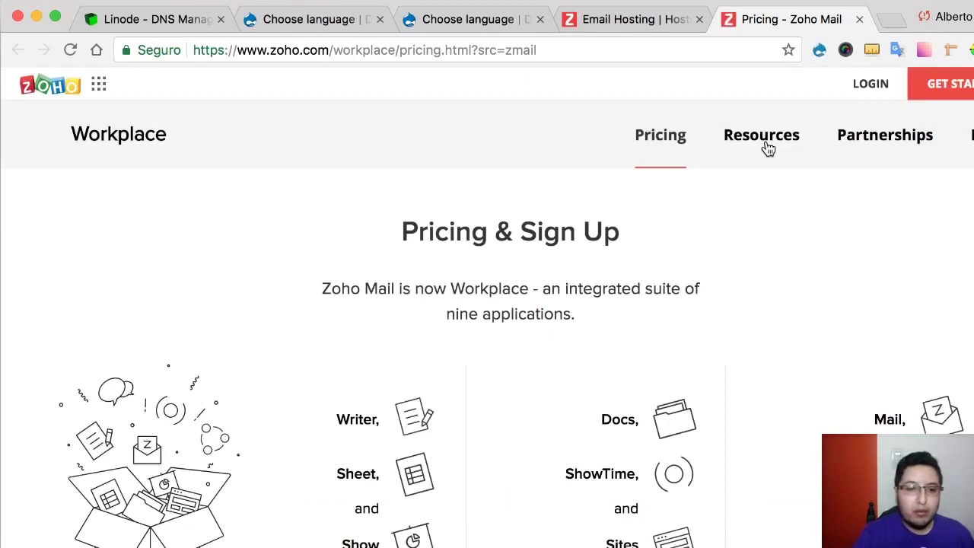
- Review the Workplace pricing table and choose SIGN UP under the FREE plan
{"action": "scroll", "coordinate": [702, 251], "scroll_direction": "down", "scroll_amount": 3}
{"action": "scroll", "coordinate": [704, 251], "scroll_direction": "down", "scroll_amount": 12}
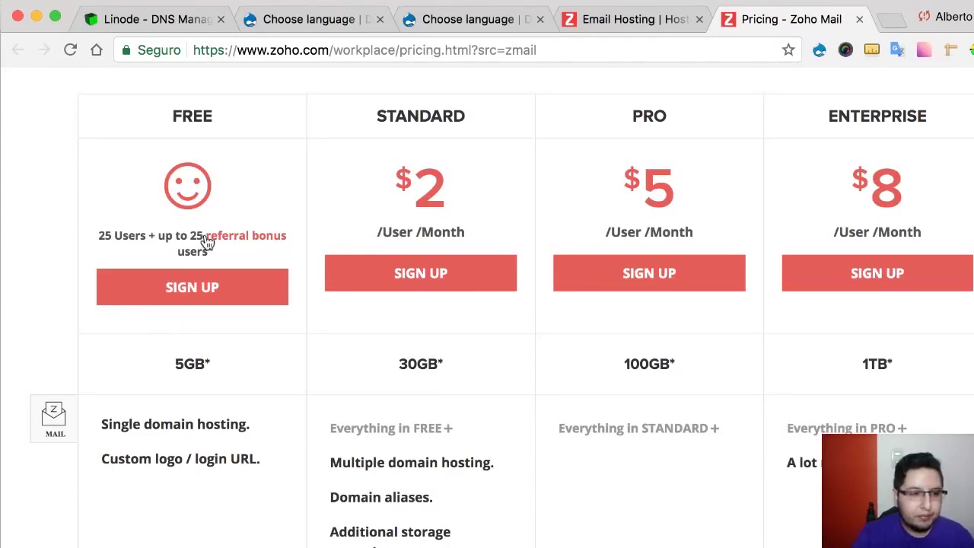
{"action": "scroll", "coordinate": [191, 446], "scroll_direction": "down", "scroll_amount": 4}
{"action": "scroll", "coordinate": [190, 456], "scroll_direction": "up", "scroll_amount": 3}
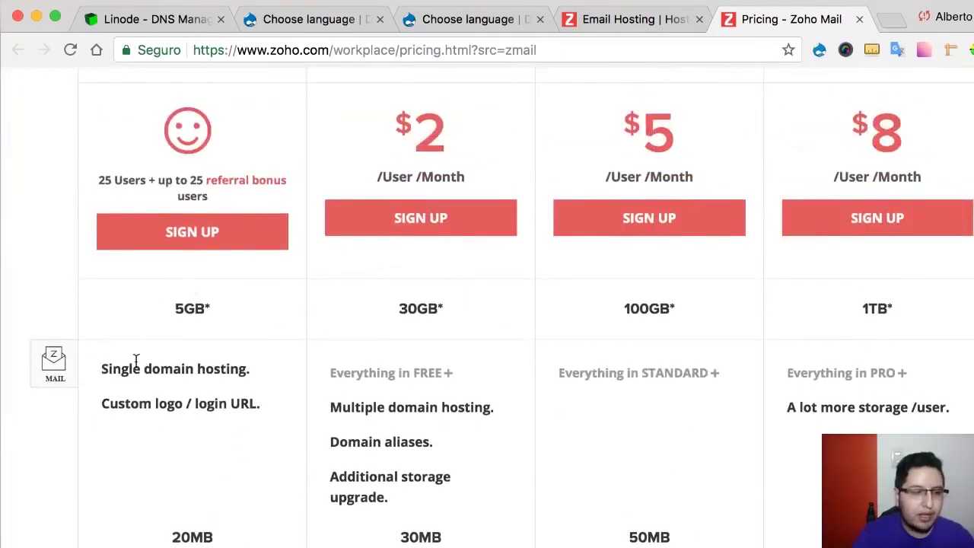
{"action": "scroll", "coordinate": [148, 346], "scroll_direction": "down", "scroll_amount": 4}
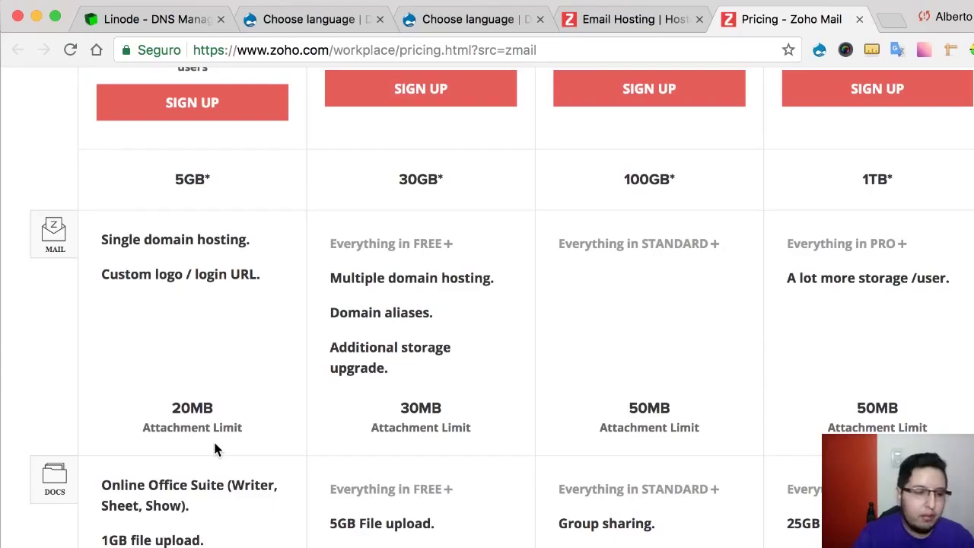
{"action": "scroll", "coordinate": [214, 449], "scroll_direction": "down", "scroll_amount": 20}
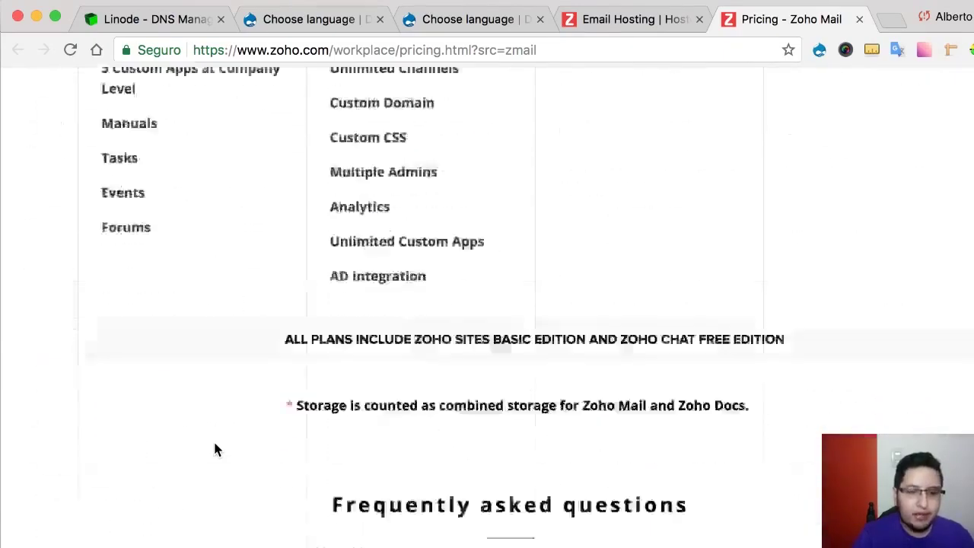
{"action": "scroll", "coordinate": [213, 449], "scroll_direction": "up", "scroll_amount": 20}
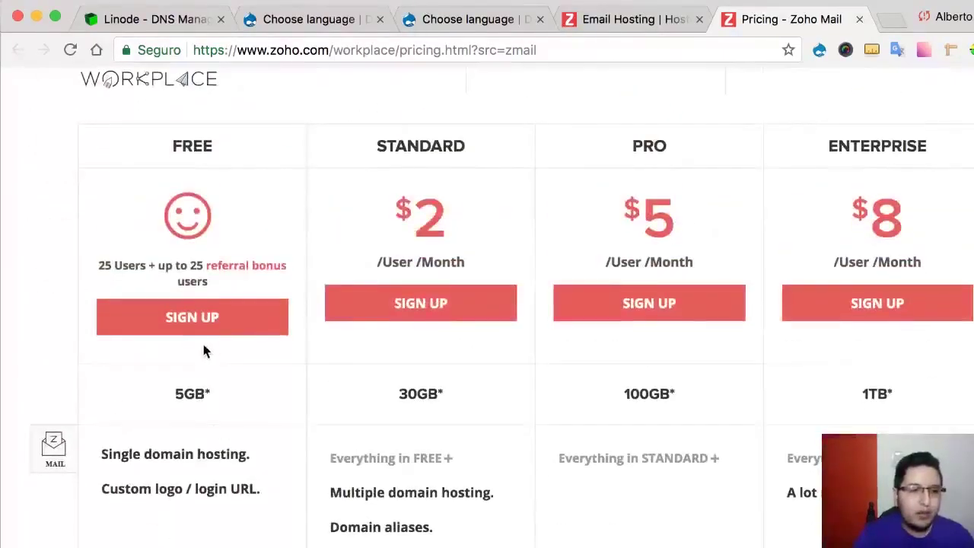
{"action": "left_click", "coordinate": [204, 329]}
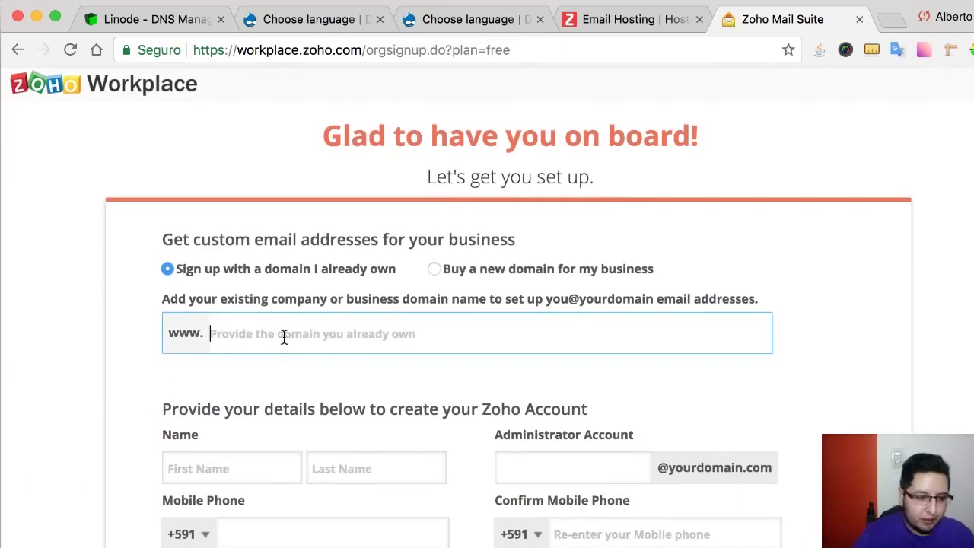
- Enter betoquiroga.com as the existing domain and fill in the user's first and last name
{"action": "type", "text": "betoqu"}
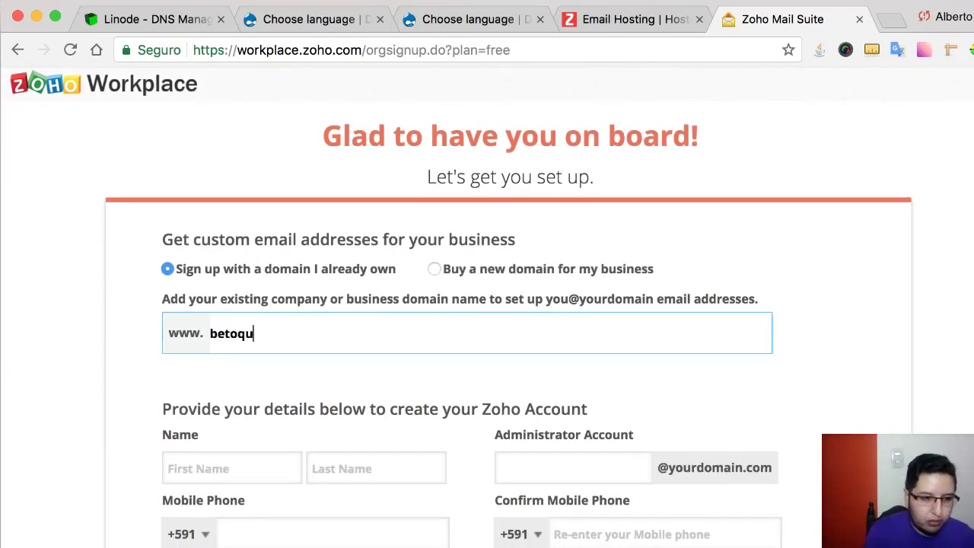
{"action": "type", "text": "iroga.com"}
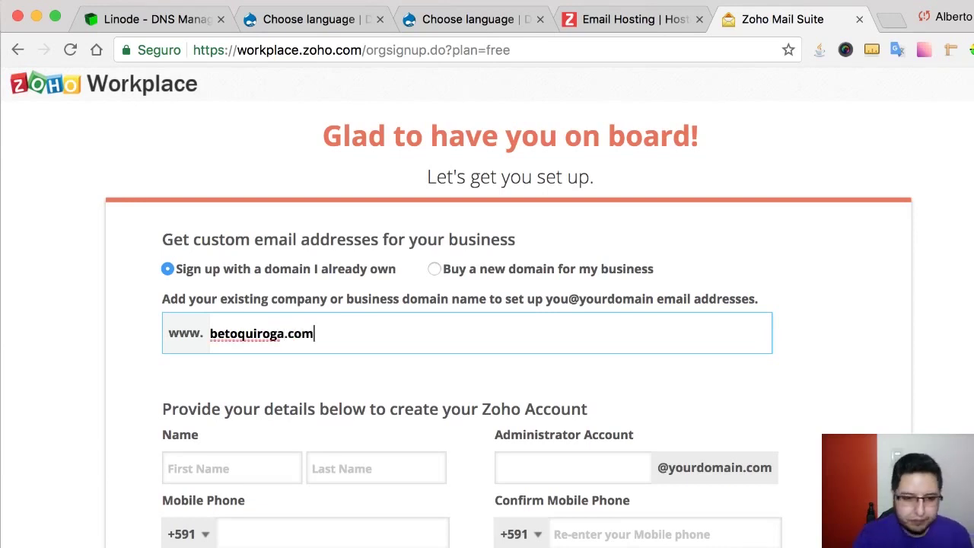
{"action": "scroll", "coordinate": [274, 379], "scroll_direction": "down", "scroll_amount": 2}
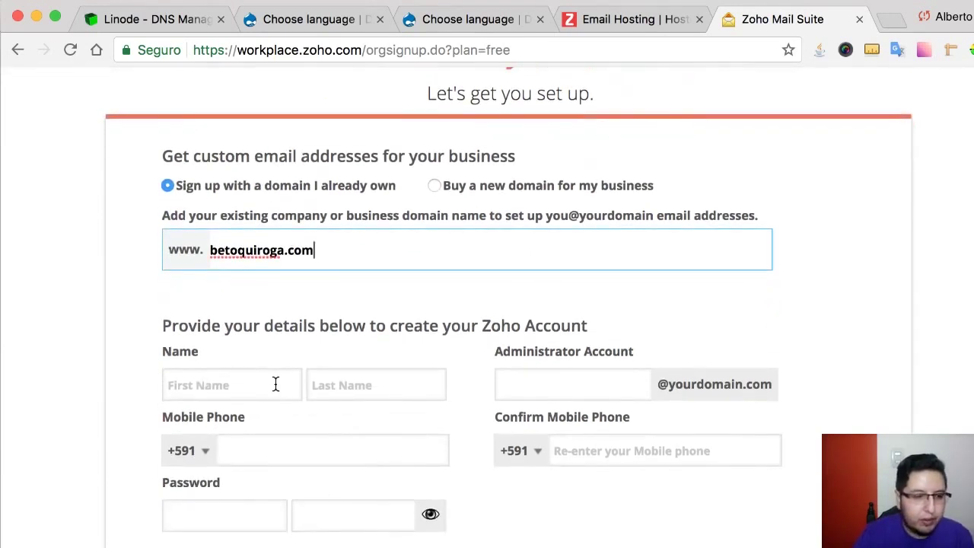
{"action": "left_click", "coordinate": [223, 385]}
{"action": "type", "text": "Alberto"}
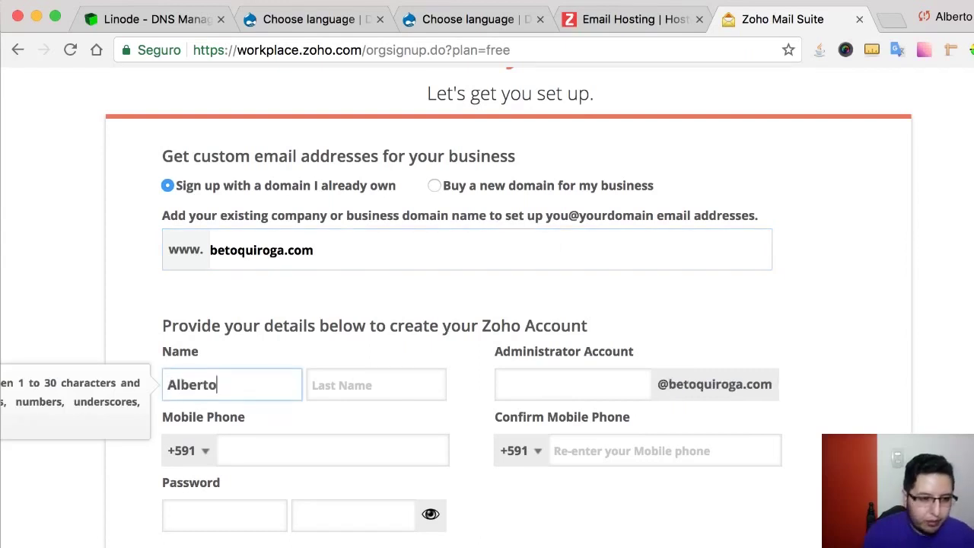
{"action": "key", "text": "Tab"}
{"action": "type", "text": "Quir"}
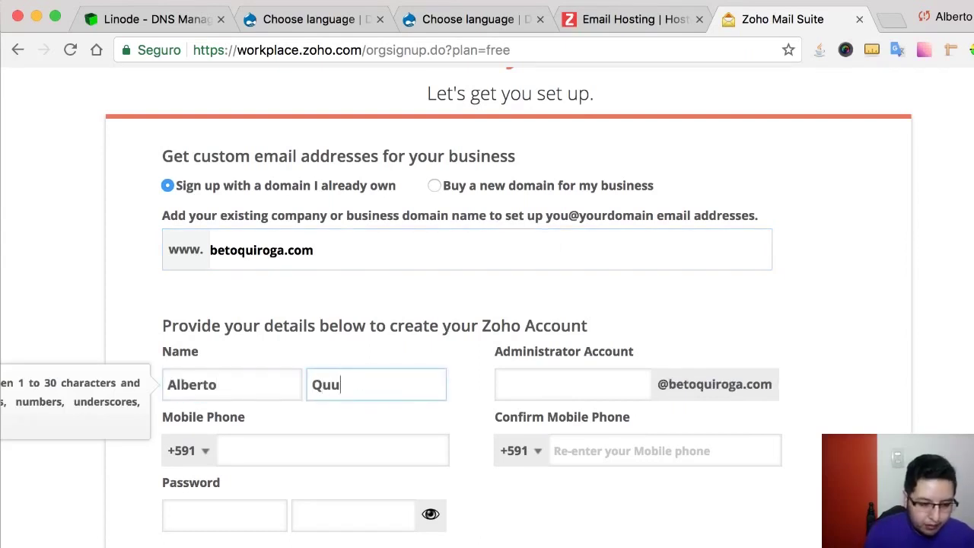
{"action": "type", "text": "o"}
{"action": "key", "text": "BackSpace"}
{"action": "type", "text": "roga"}
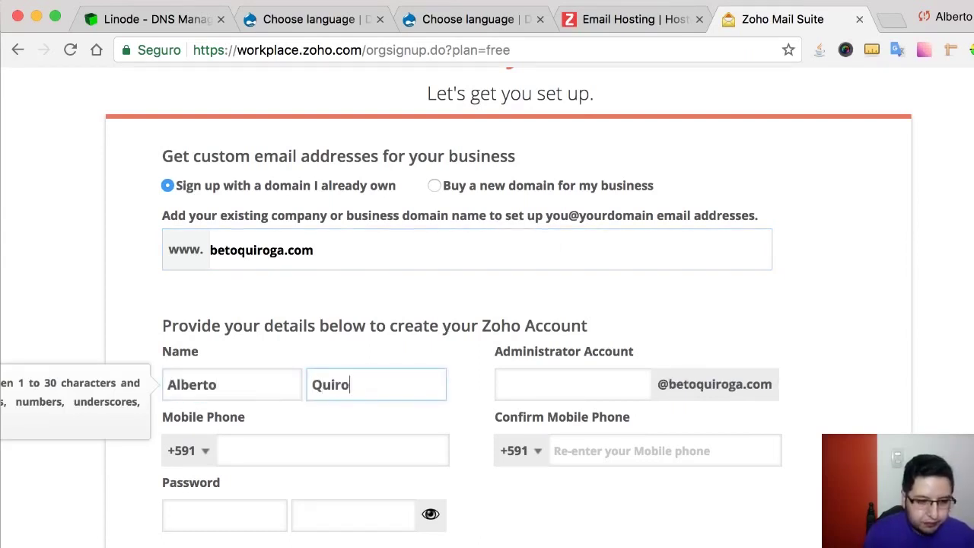
- Set and confirm the account password, name the Administrator Account 'admin', and submit sign-up
{"action": "key", "text": "Tab"}
{"action": "key", "text": "Tab"}
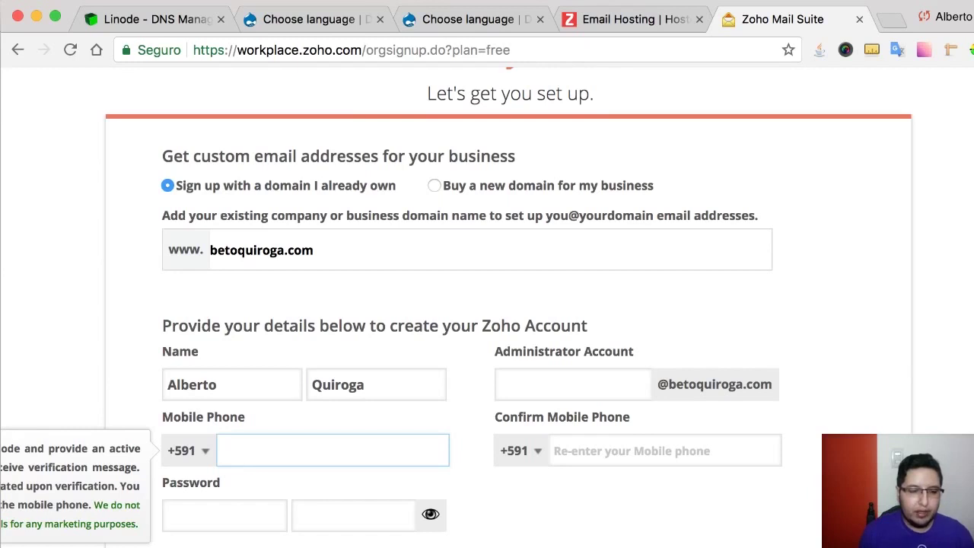
{"action": "key", "text": "Tab"}
{"action": "left_click", "coordinate": [239, 435]}
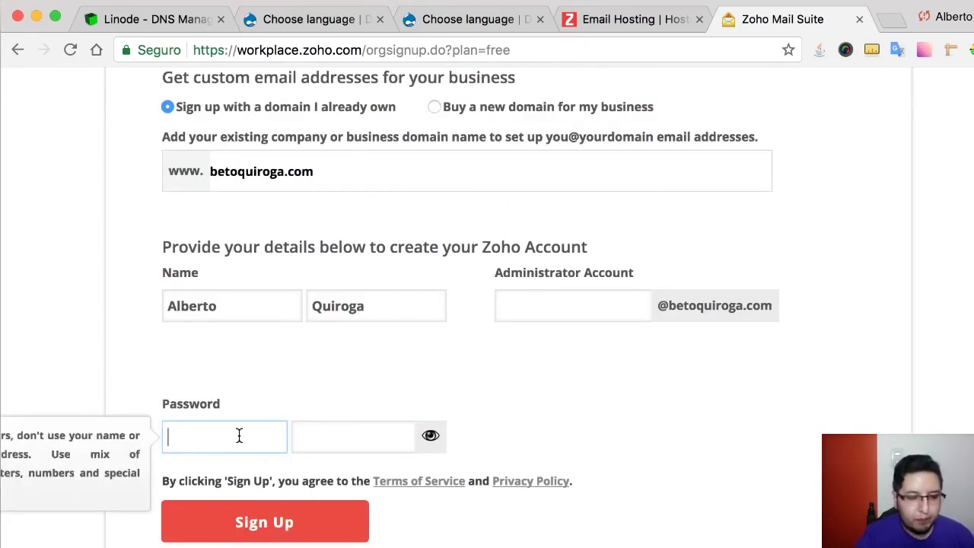
{"action": "type", "text": "••••••••••••"}
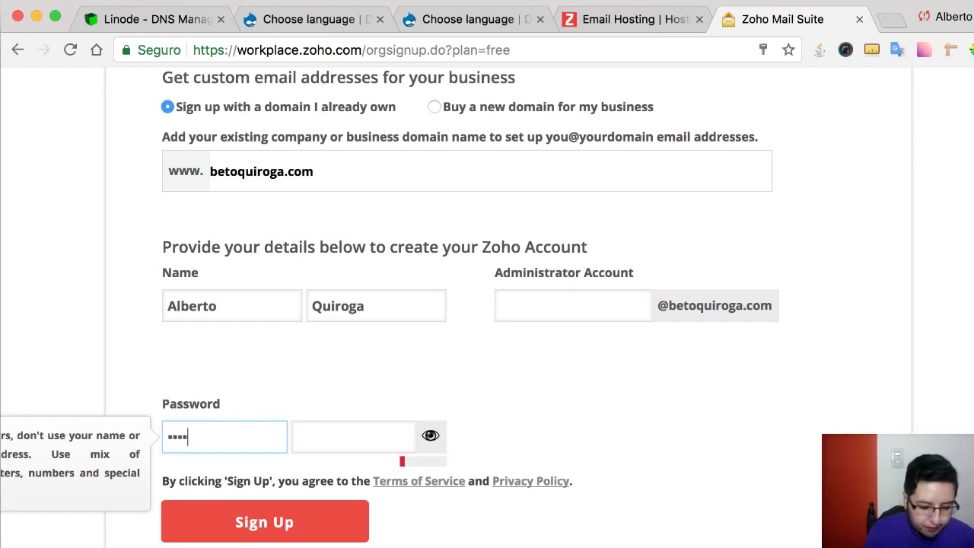
{"action": "type", "text": "•••"}
{"action": "key", "text": "Tab"}
{"action": "type", "text": "••••••••••••"}
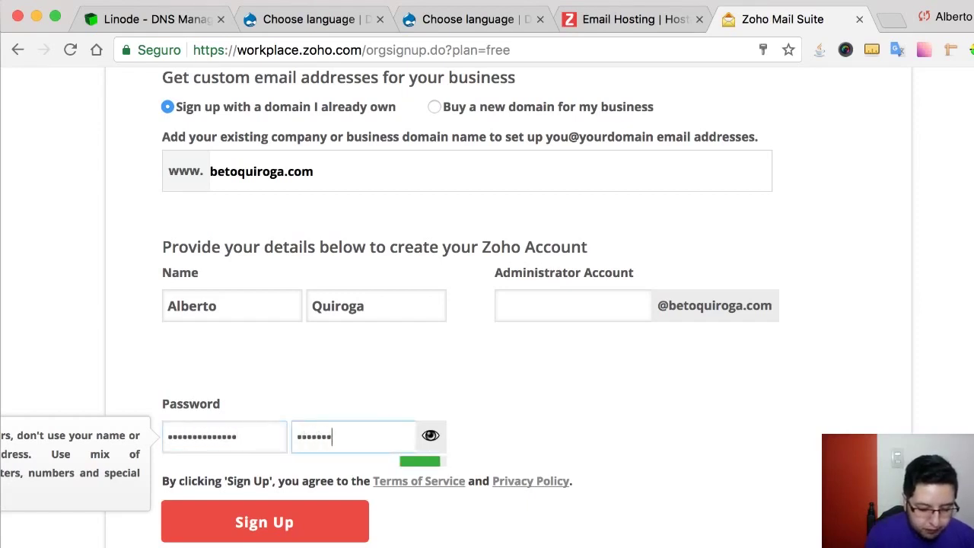
{"action": "type", "text": "•••"}
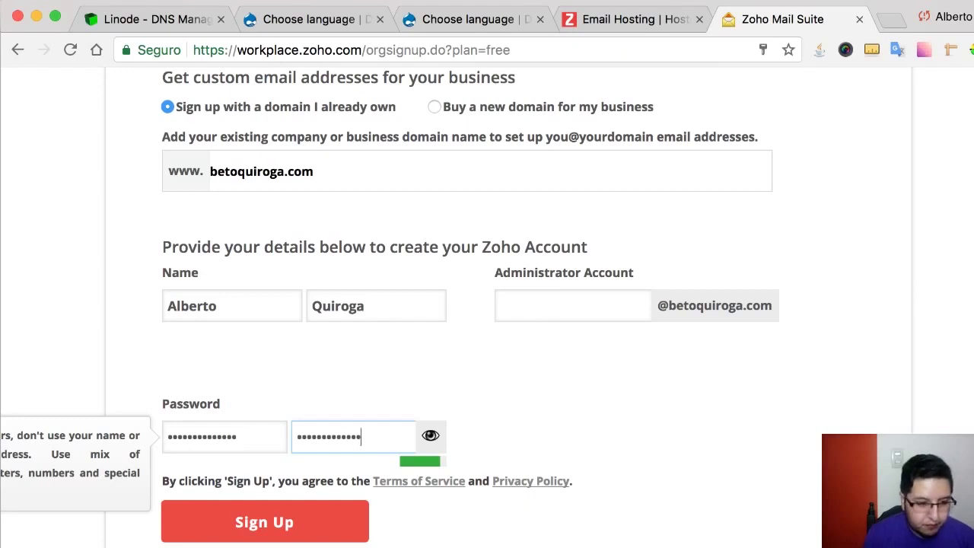
{"action": "left_click", "coordinate": [276, 528]}
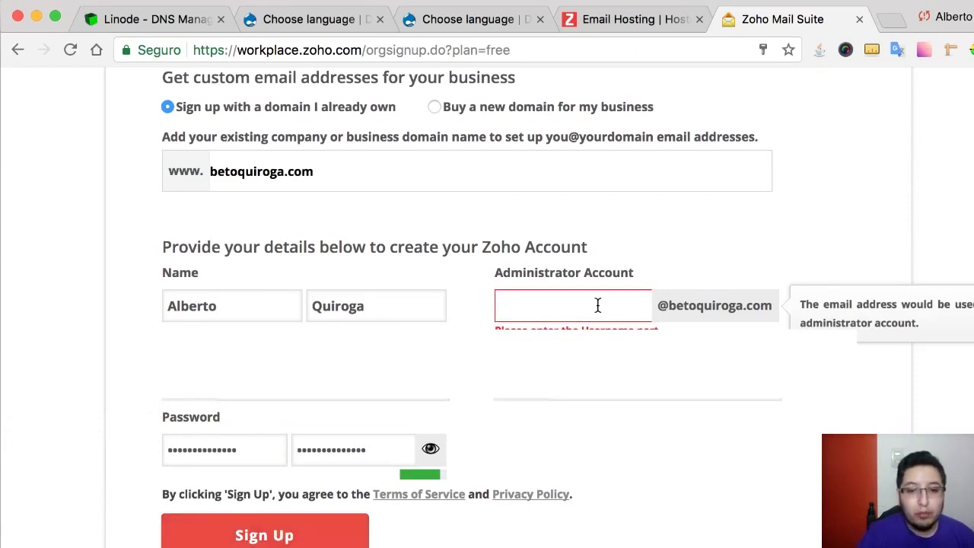
{"action": "type", "text": "admin"}
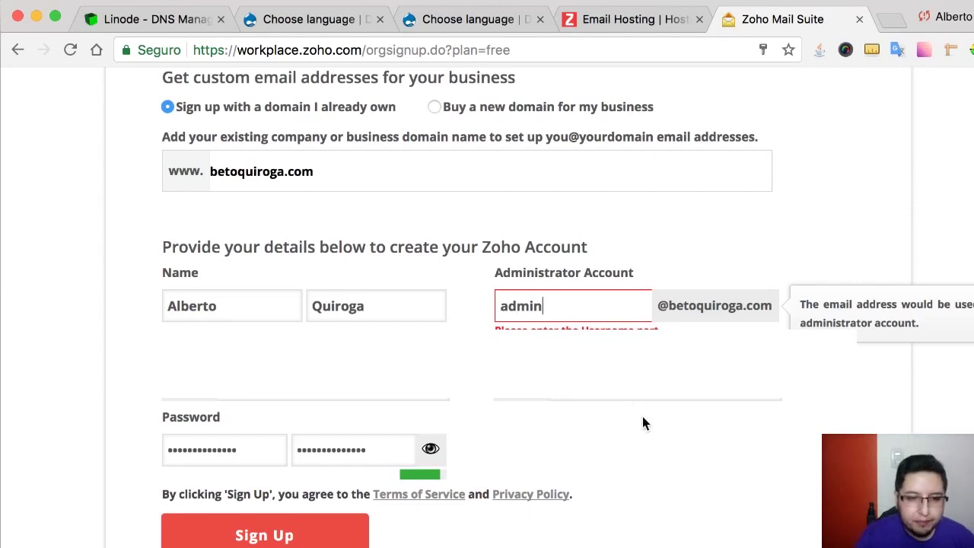
{"action": "left_click", "coordinate": [659, 433]}
{"action": "left_click", "coordinate": [294, 533]}
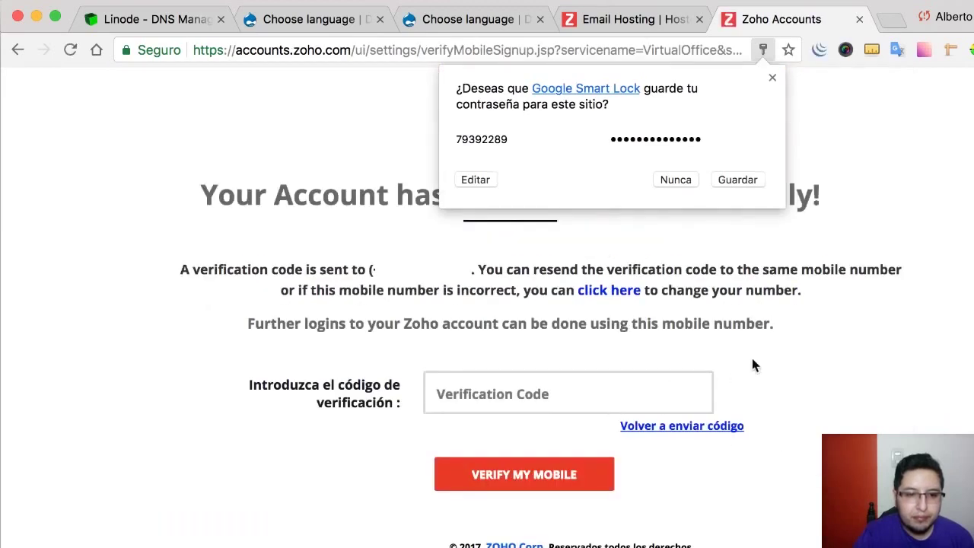
- Decline saving the password, then verify the mobile number with the SMS code
{"action": "left_click", "coordinate": [781, 348]}
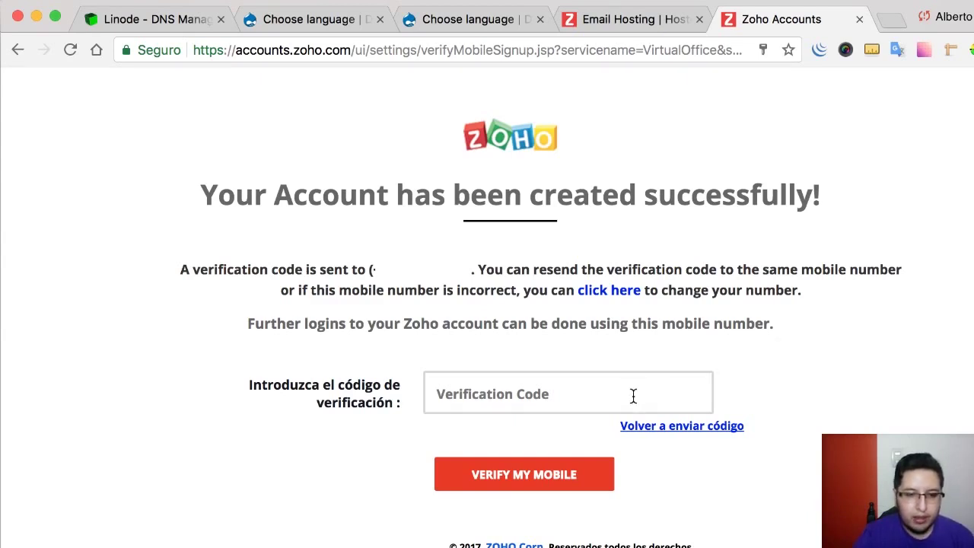
{"action": "left_click", "coordinate": [580, 397]}
{"action": "left_click", "coordinate": [475, 481]}
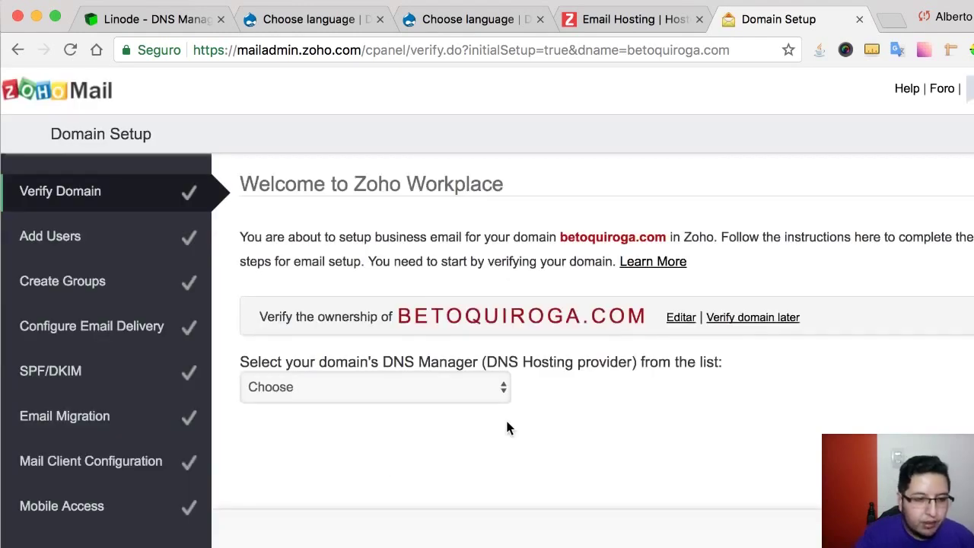
- Choose Others.. as the DNS manager and show the HTML Method verification steps
{"action": "scroll", "coordinate": [508, 427], "scroll_direction": "down", "scroll_amount": 2}
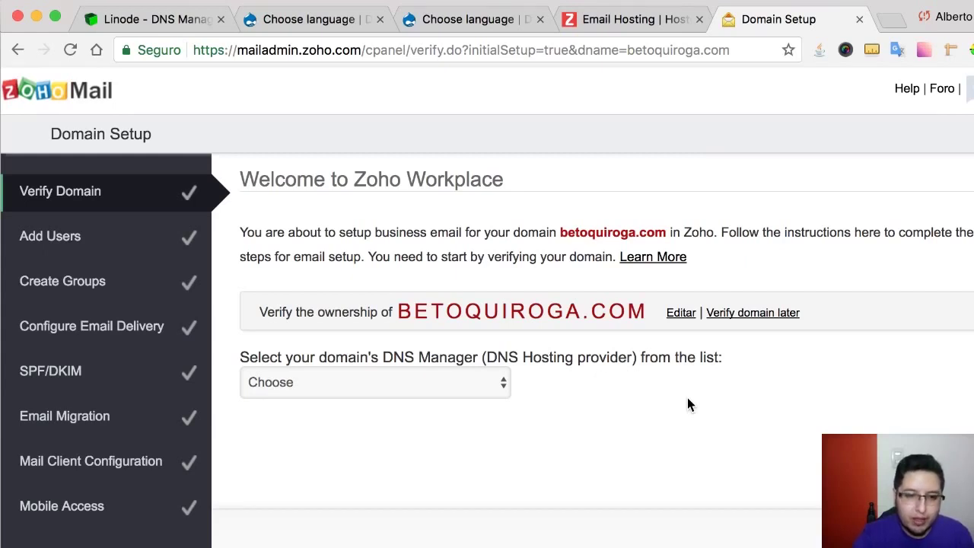
{"action": "scroll", "coordinate": [607, 390], "scroll_direction": "down", "scroll_amount": 2}
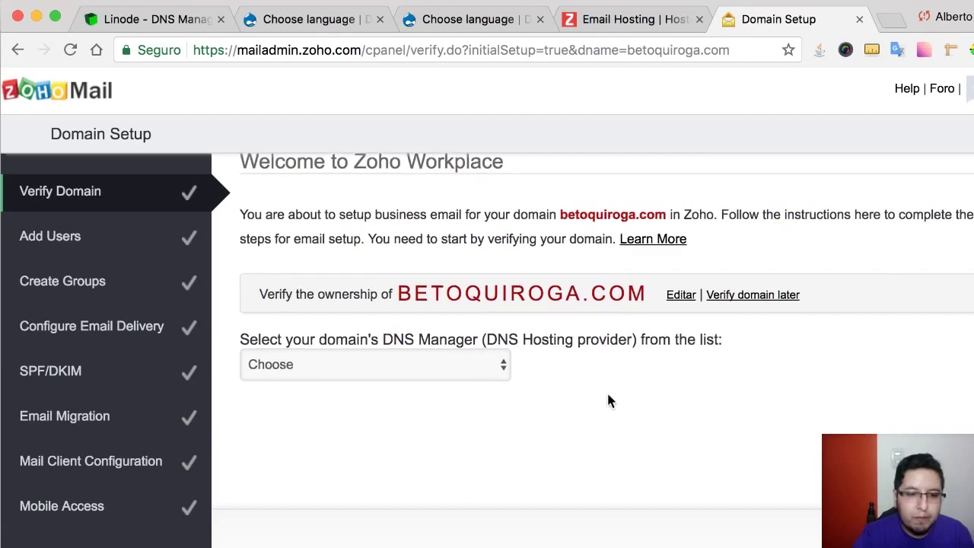
{"action": "left_click", "coordinate": [390, 306]}
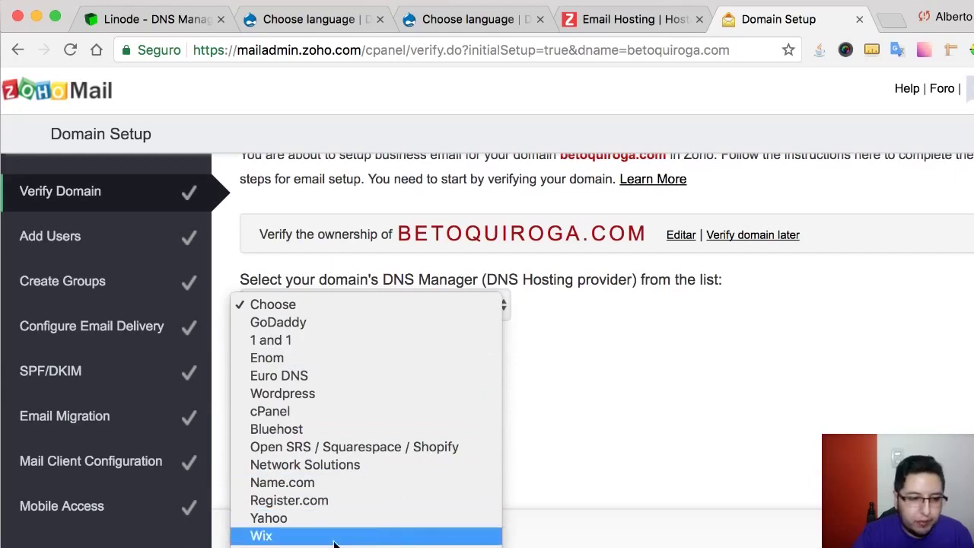
{"action": "left_click", "coordinate": [295, 545]}
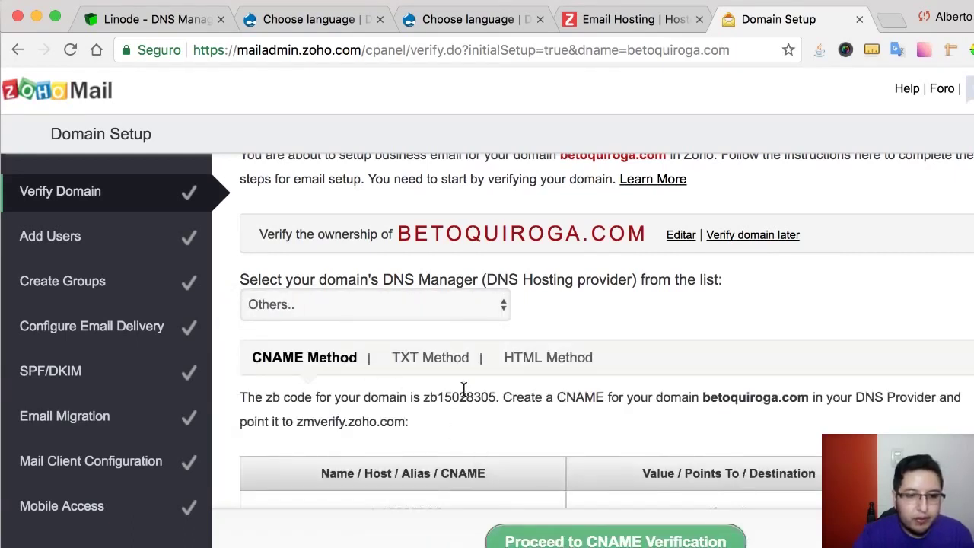
{"action": "scroll", "coordinate": [464, 393], "scroll_direction": "down", "scroll_amount": 2}
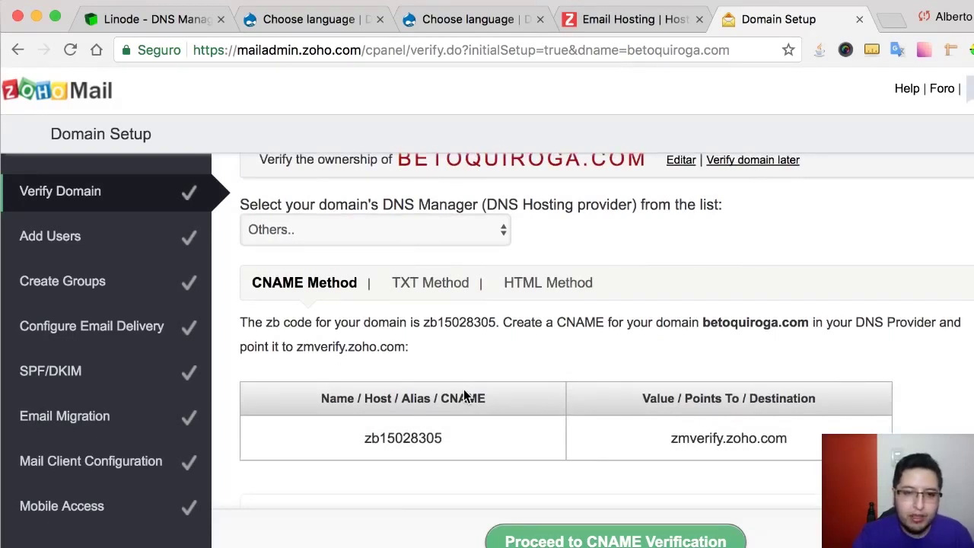
{"action": "left_click", "coordinate": [544, 290]}
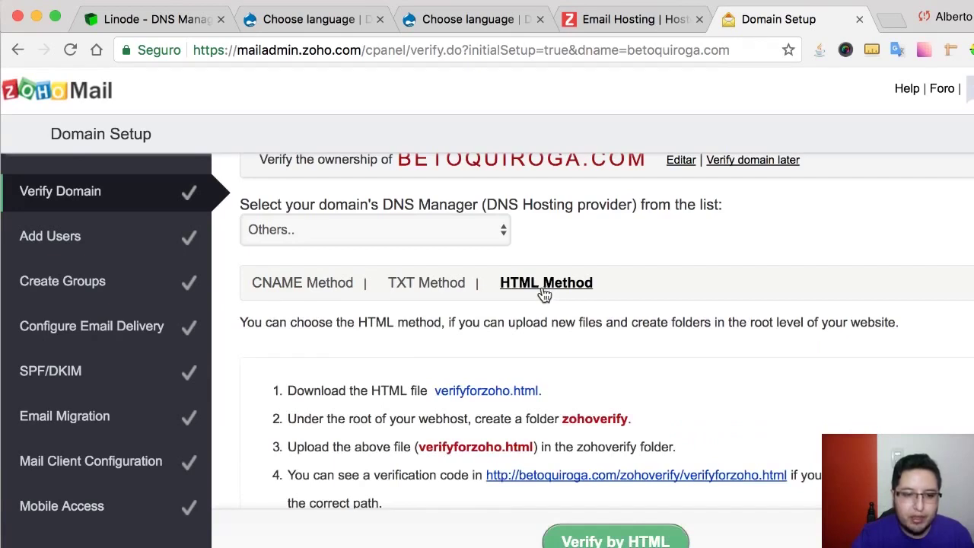
- Check the betoquiroga.com/zohoverify/verifyforzoho.html link, which returns 404 Not Found, then close that tab
{"action": "scroll", "coordinate": [502, 405], "scroll_direction": "down", "scroll_amount": 2}
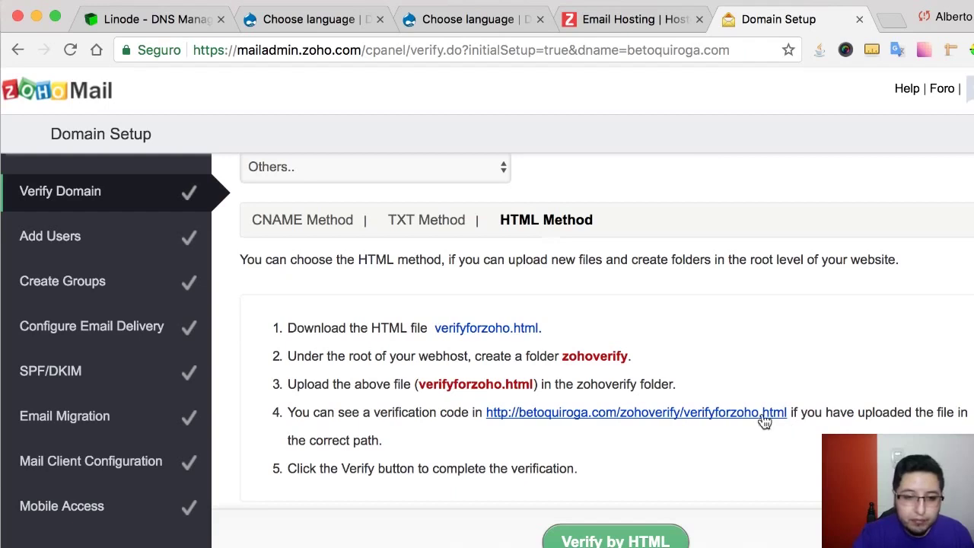
{"action": "left_click", "coordinate": [692, 412]}
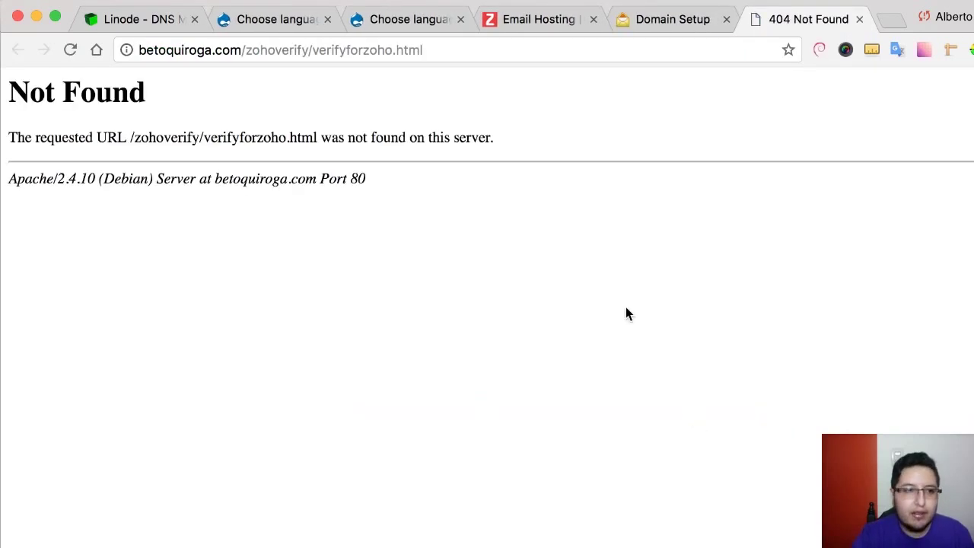
{"action": "left_click", "coordinate": [859, 19]}
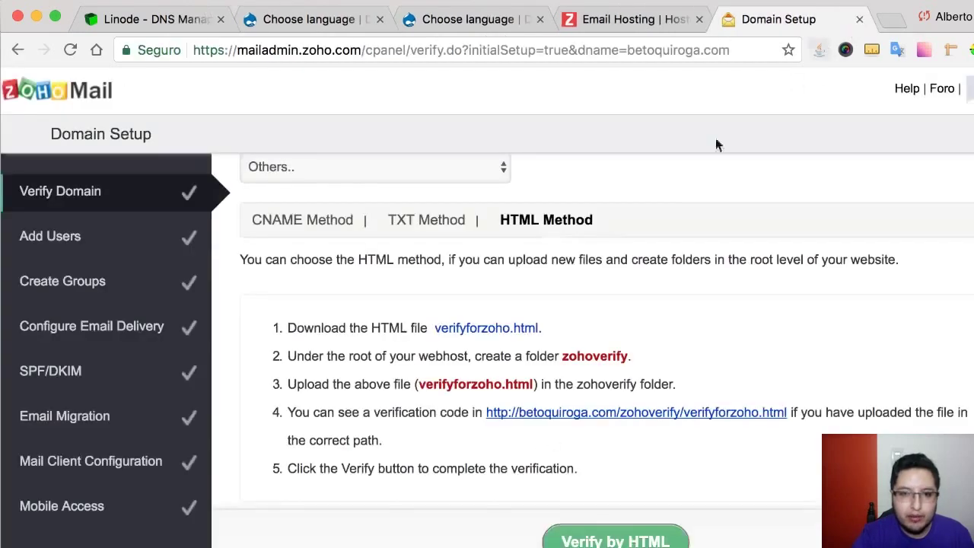
- Download verifyforzoho.html, open it in its own Chrome tab, and select the verification code inside
{"action": "left_click", "coordinate": [487, 329]}
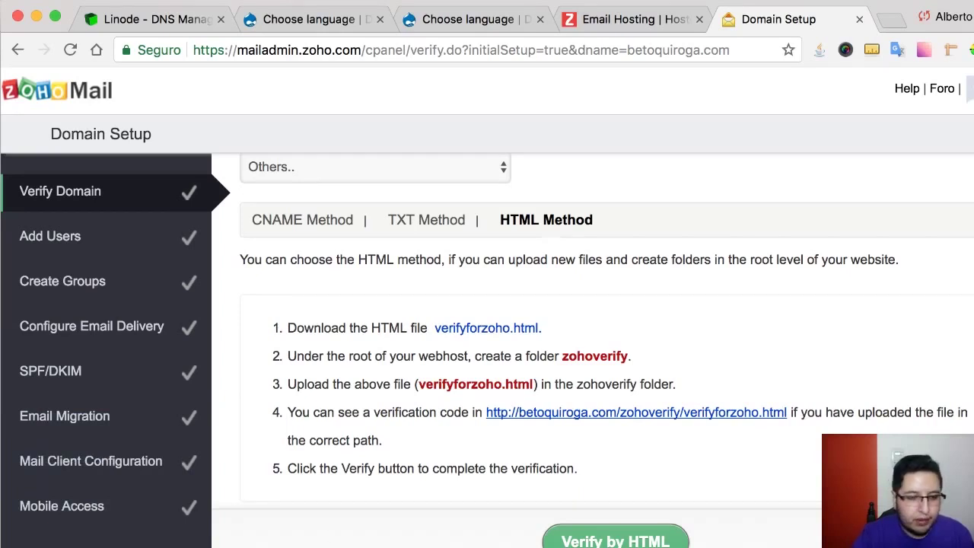
{"action": "left_click_drag", "start_coordinate": [398, 544], "coordinate": [878, 29]}
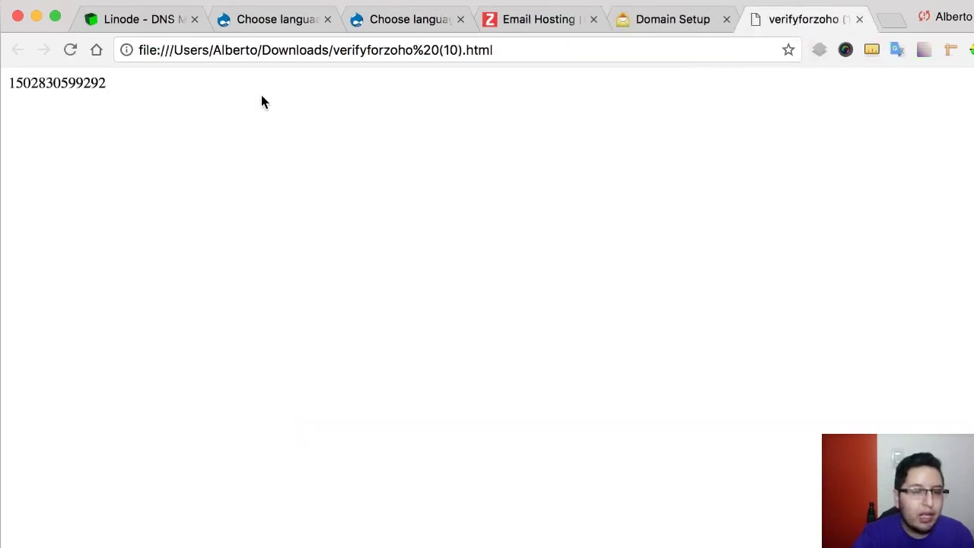
{"action": "left_click_drag", "start_coordinate": [276, 93], "coordinate": [8, 85]}
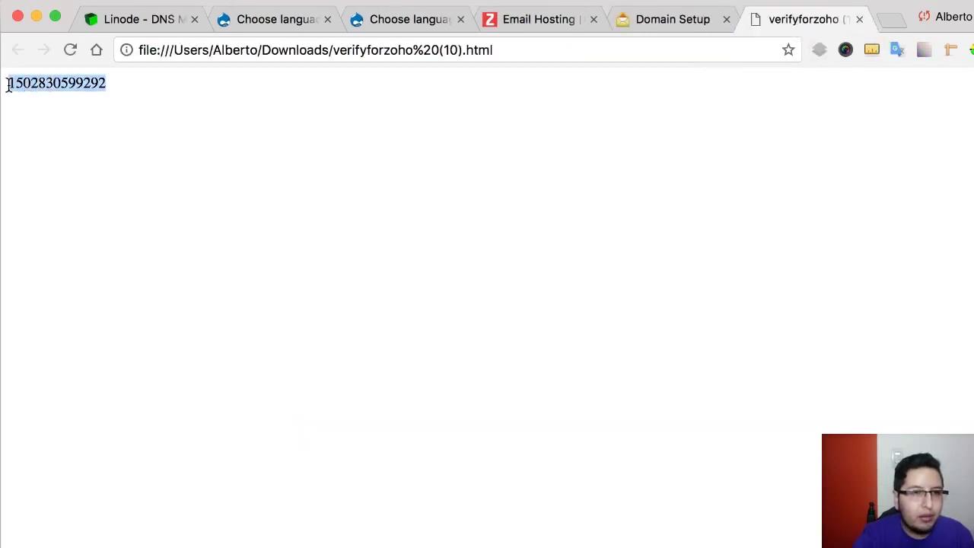
{"action": "left_click_drag", "start_coordinate": [136, 87], "coordinate": [3, 84]}
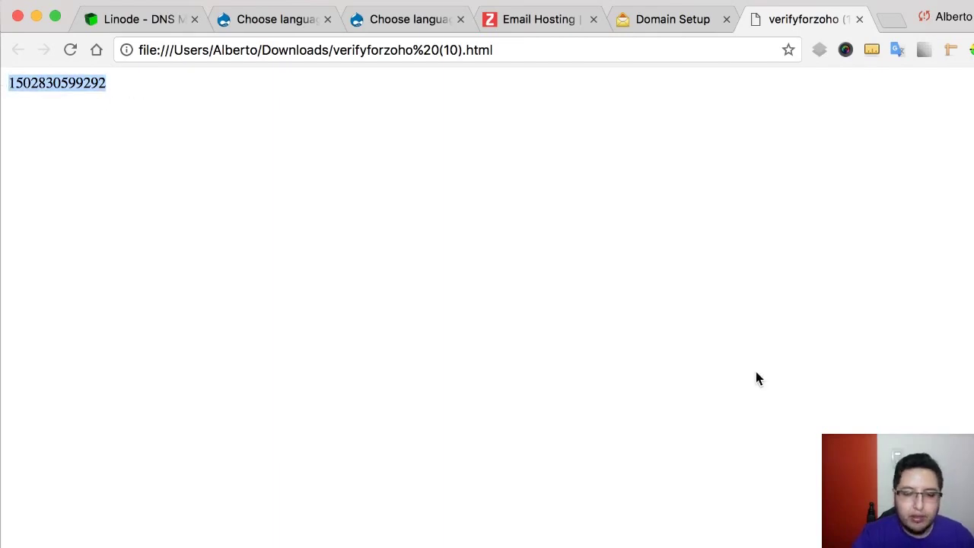
{"action": "key", "text": "super+Tab"}
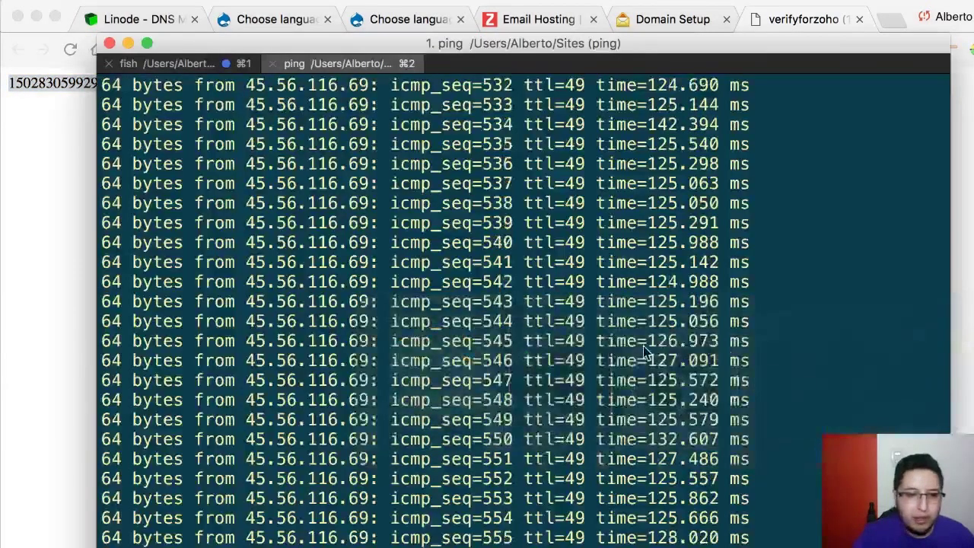
- Stop the ping and SSH into server 45.56.116.69 as root
{"action": "key", "text": "ctrl+c"}
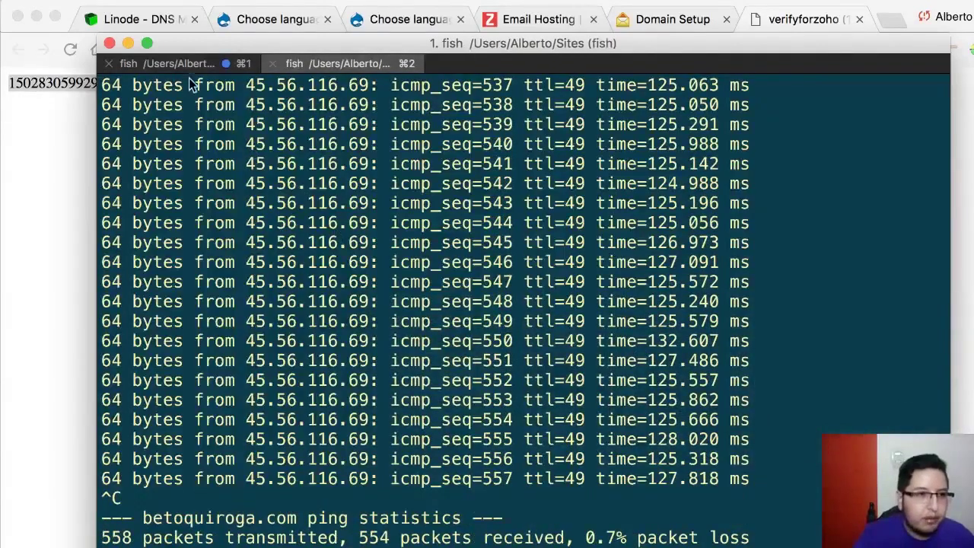
{"action": "key", "text": "ctrl+l"}
{"action": "type", "text": "s"}
{"action": "key", "text": "Right"}
{"action": "key", "text": "Return"}
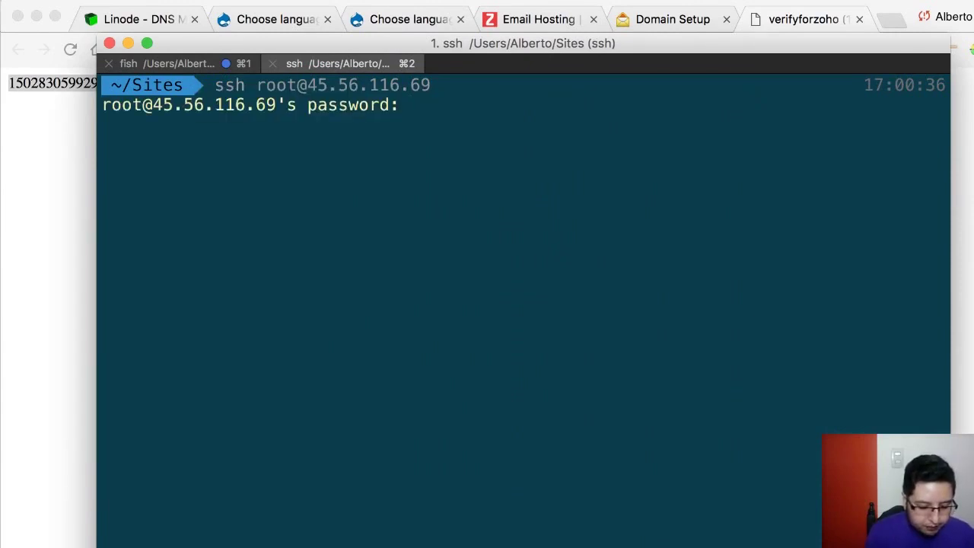
{"action": "key", "text": "Return"}
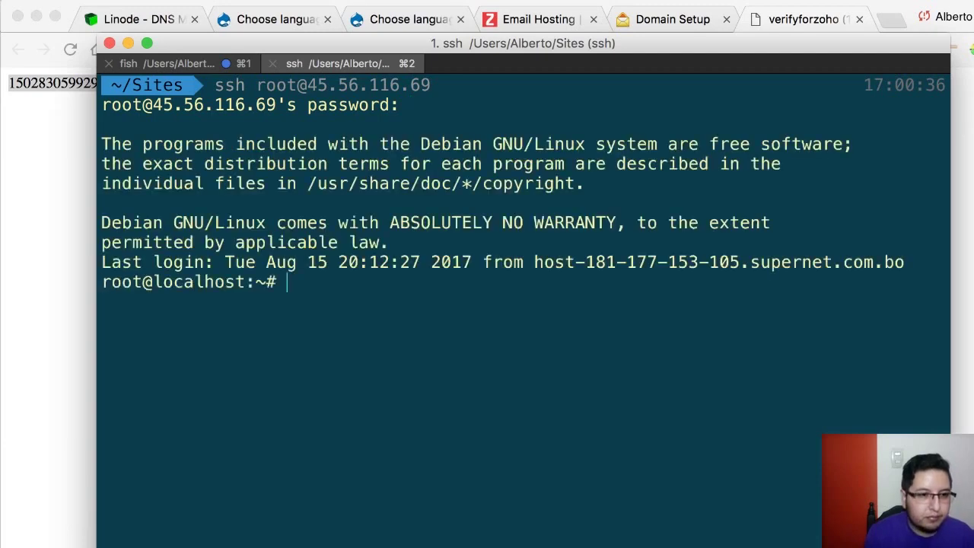
- Change to /var/www/html on the server, then return to Zoho's Domain Setup page
{"action": "type", "text": "cd /var/w"}
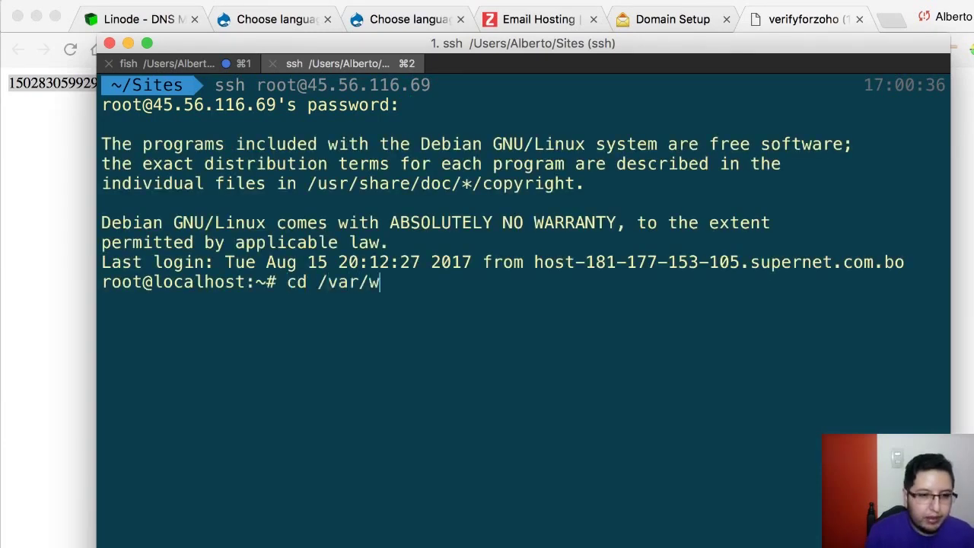
{"action": "type", "text": "ww/html/"}
{"action": "key", "text": "Return"}
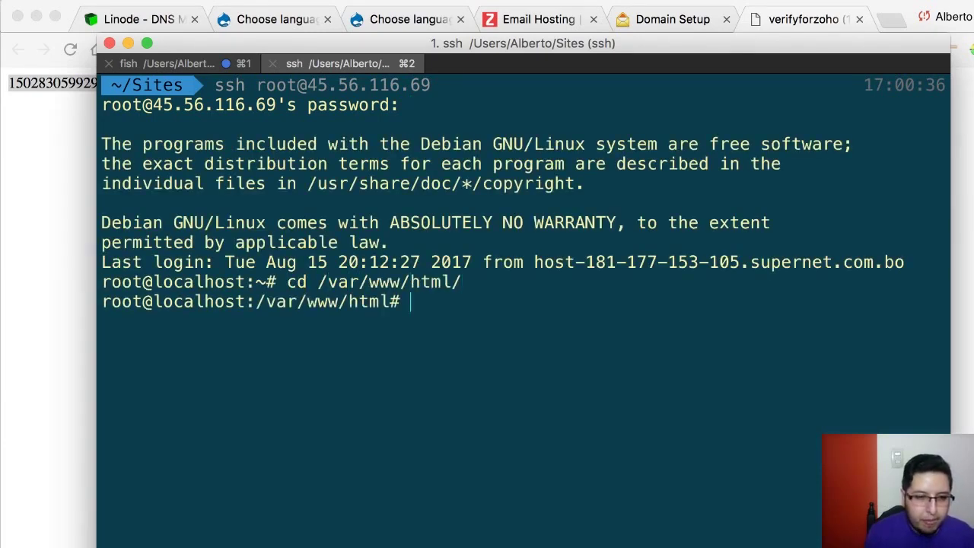
{"action": "key", "text": "ctrl+l"}
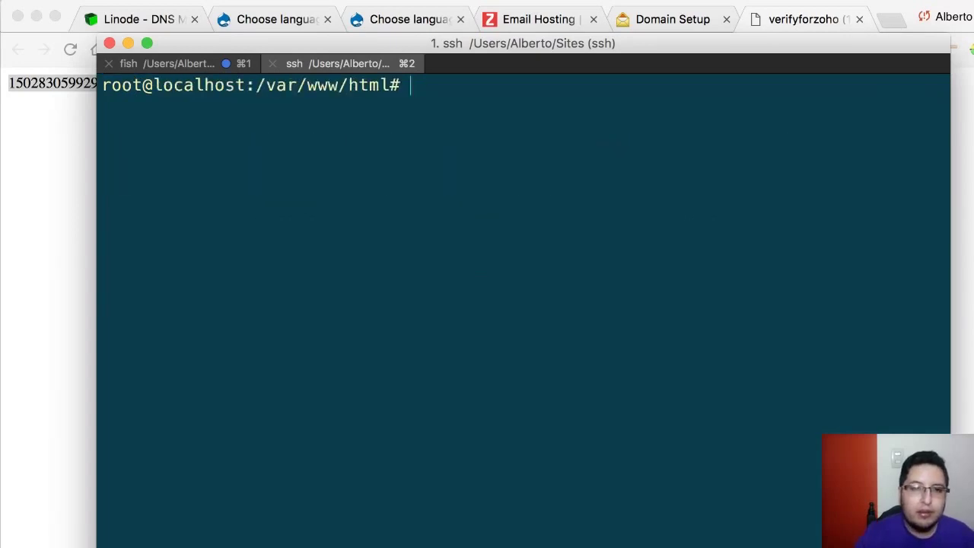
{"action": "left_click", "coordinate": [507, 25]}
{"action": "left_click", "coordinate": [507, 26]}
{"action": "left_click", "coordinate": [667, 25]}
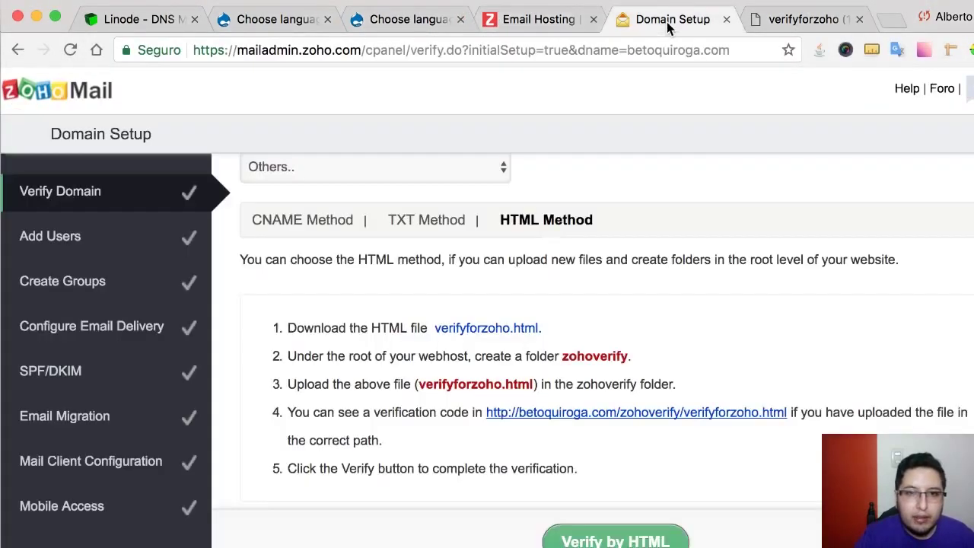